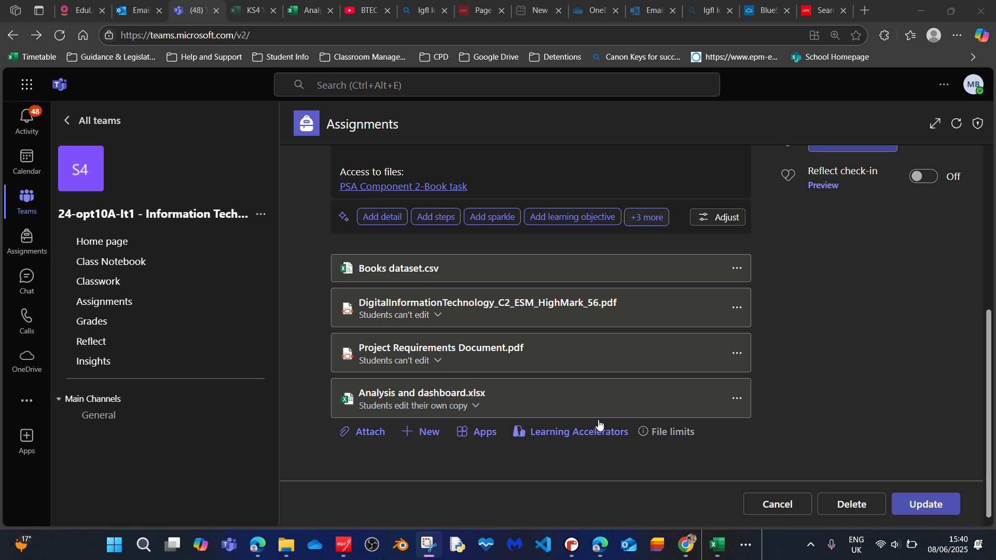
- Open the attached DigitalInformationTechnology_C2_ESM_HighMark_56.pdf and set its zoom to 150%
left_click(461, 304)
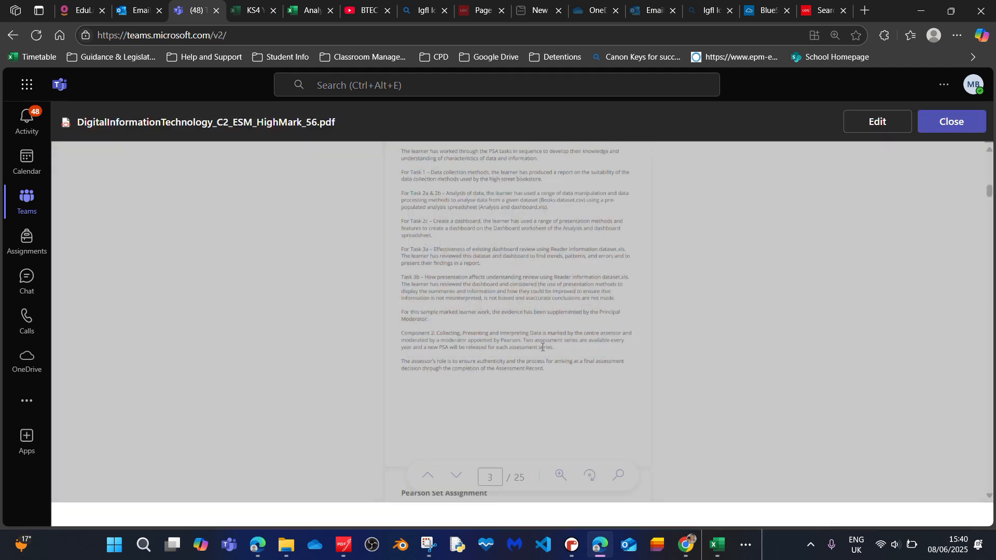
left_click(560, 476)
left_click(575, 402)
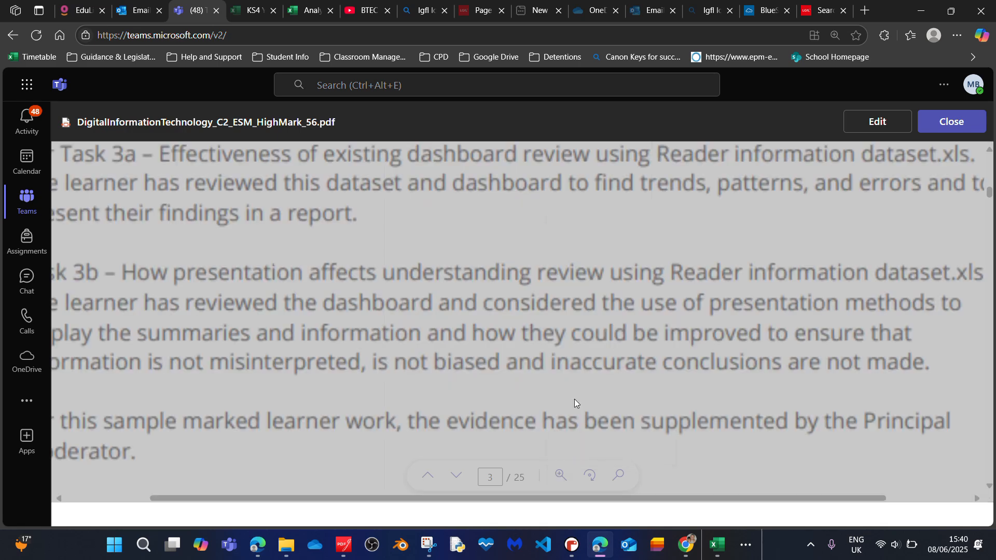
scroll(389, 355, "left", 2)
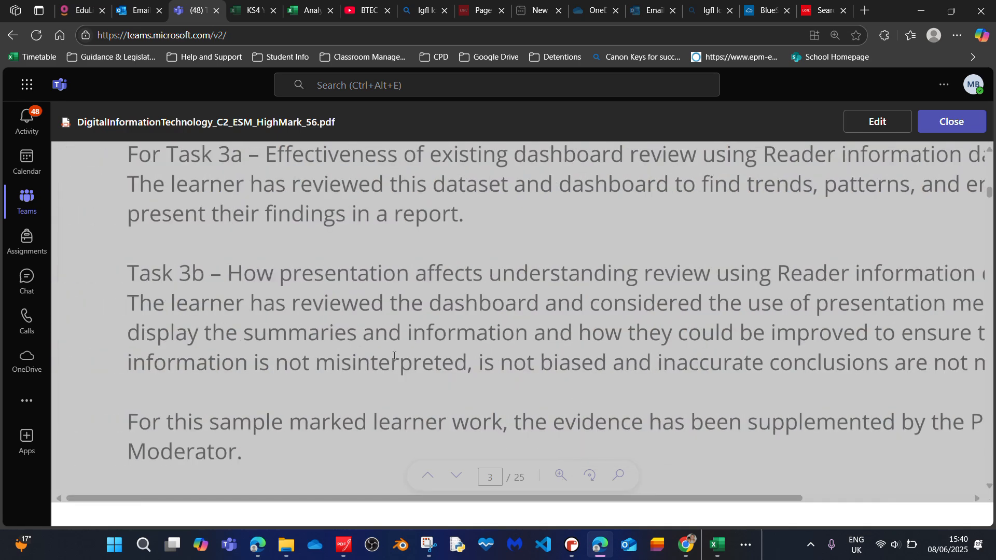
left_click(561, 472)
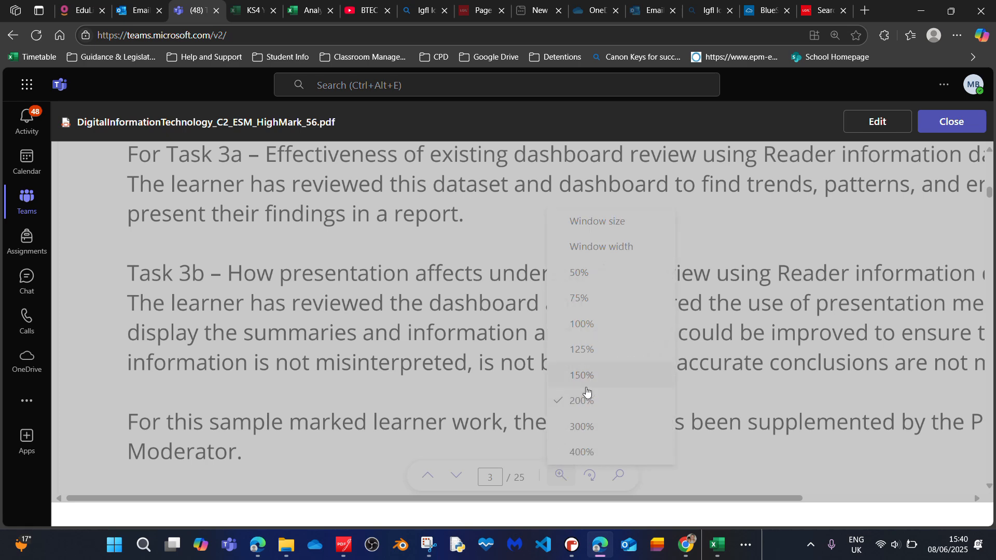
left_click(578, 372)
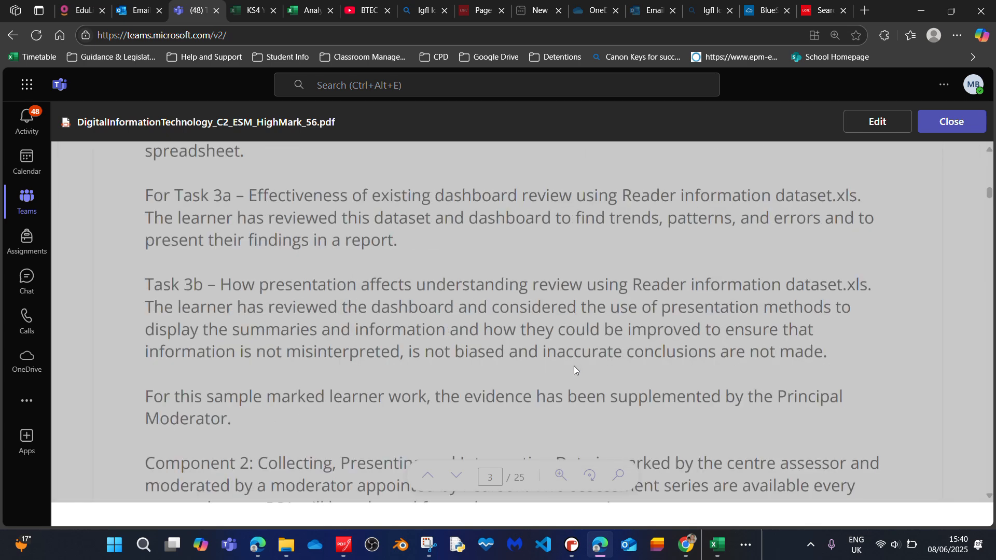
- Read through the set assignment brief, from the Task 1 data collection methods to the Task 3 dashboard review
scroll(453, 381, "down", 15)
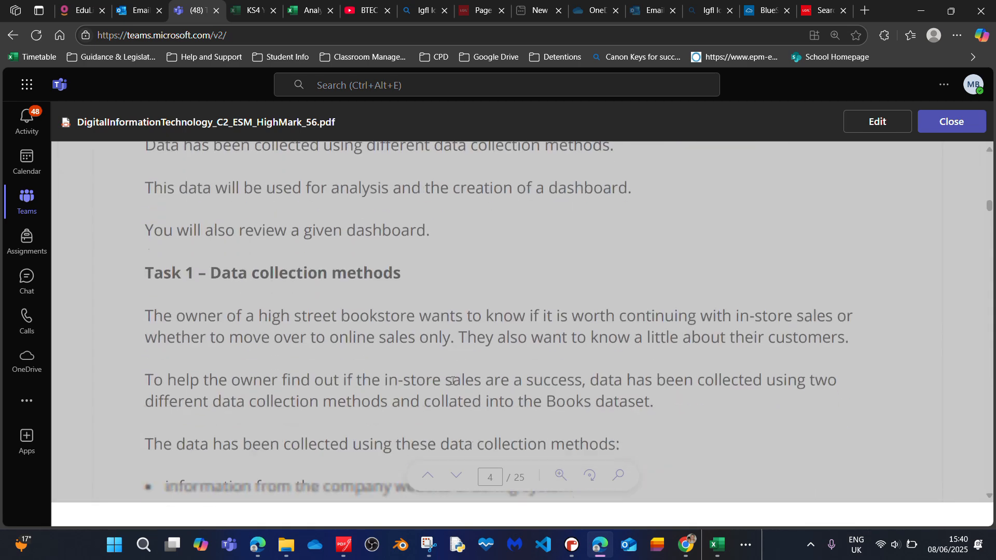
scroll(452, 381, "down", 15)
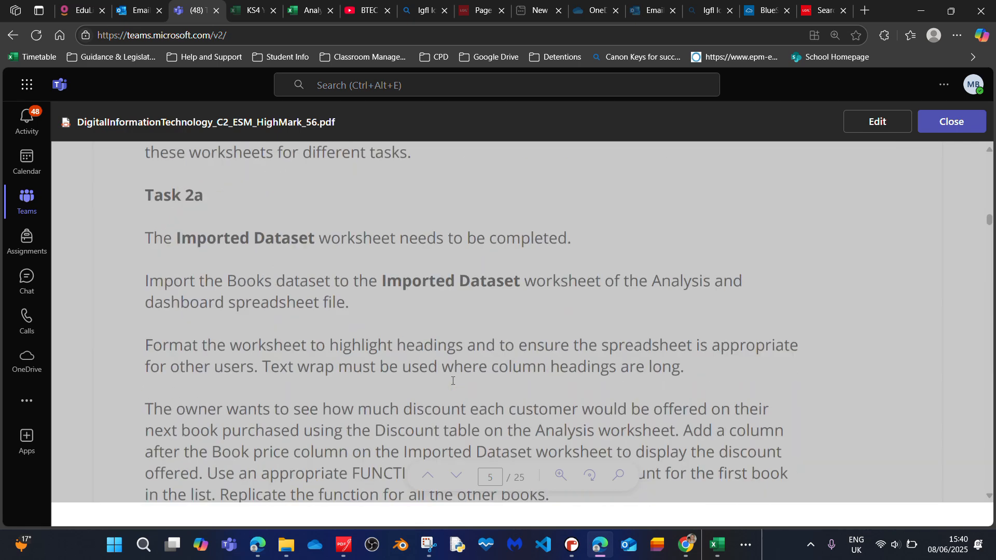
scroll(452, 381, "up", 4)
scroll(452, 381, "down", 8)
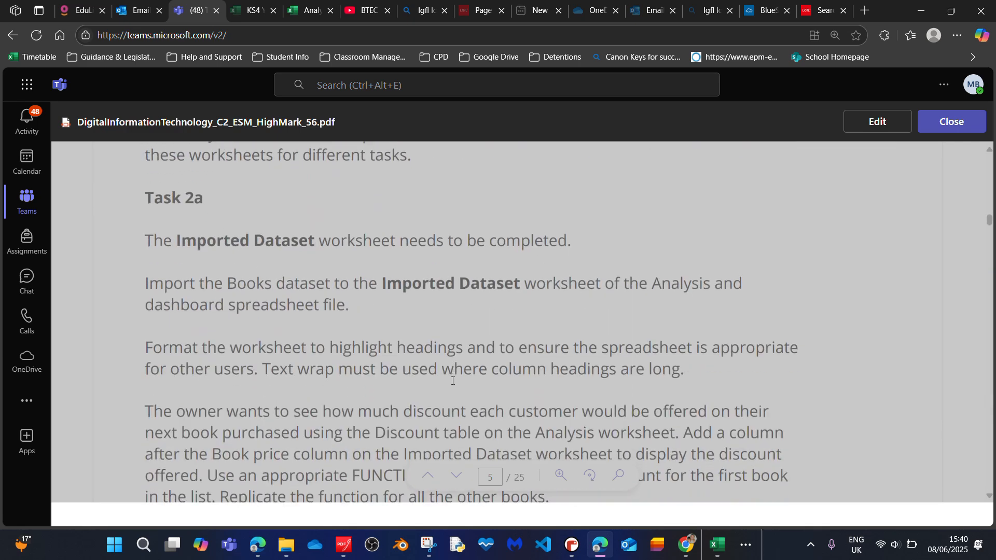
scroll(453, 380, "down", 20)
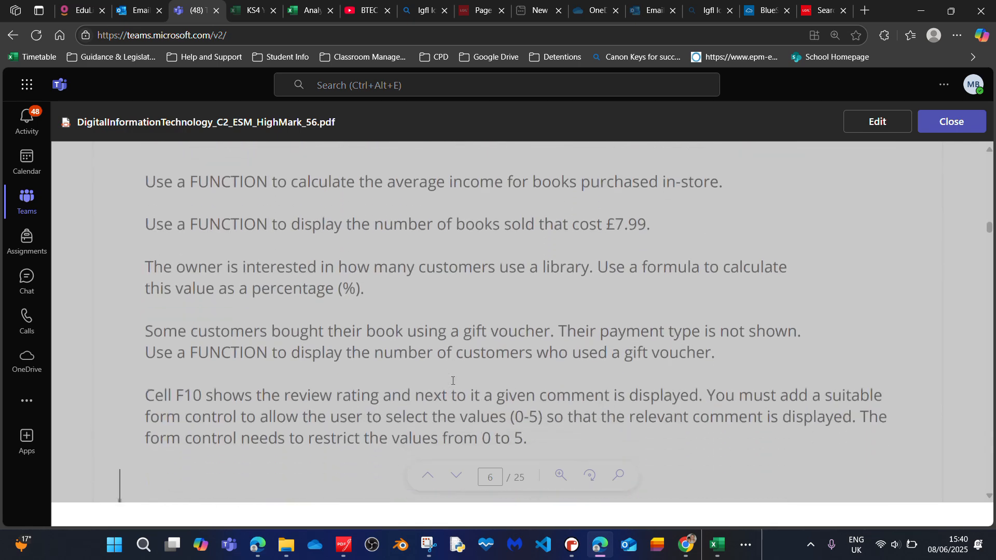
scroll(453, 381, "down", 15)
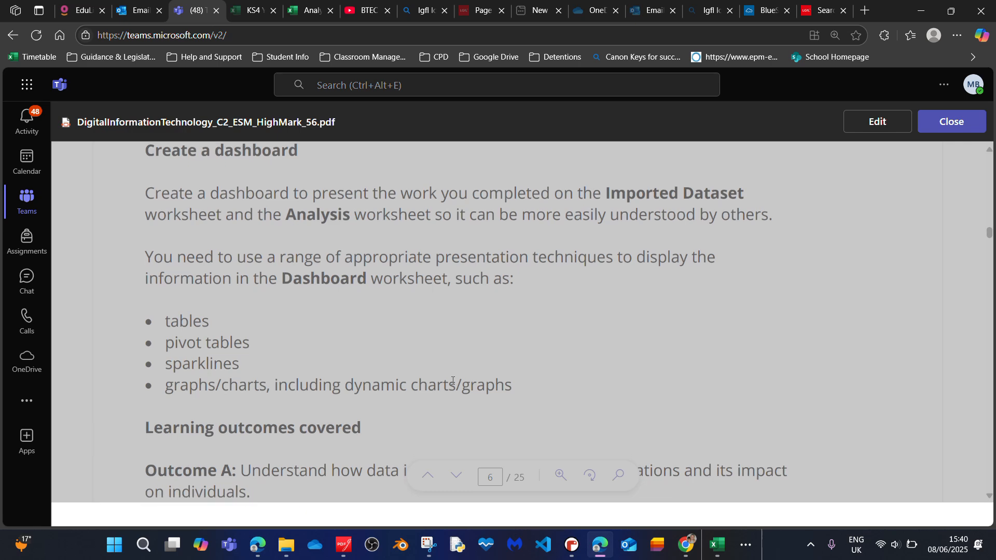
scroll(452, 381, "down", 20)
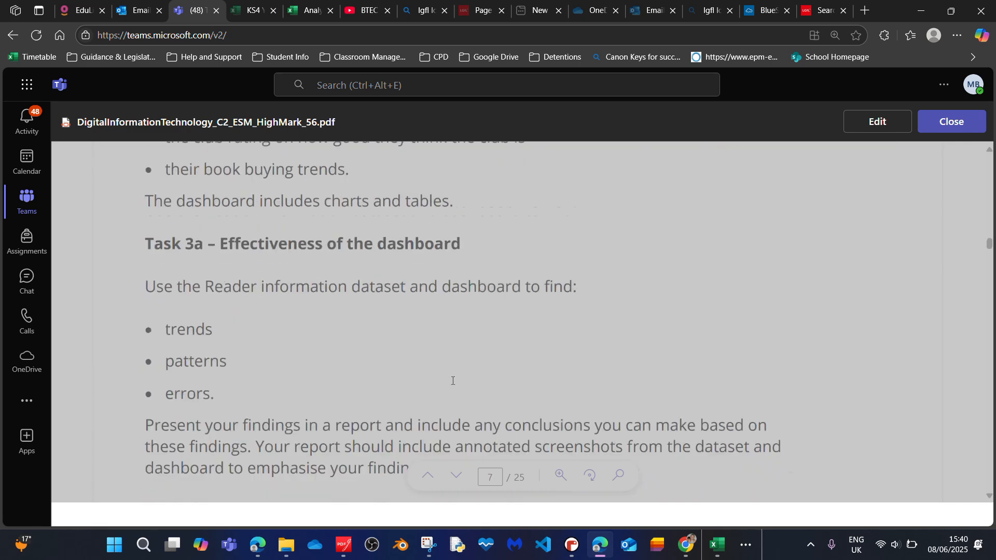
scroll(453, 381, "down", 20)
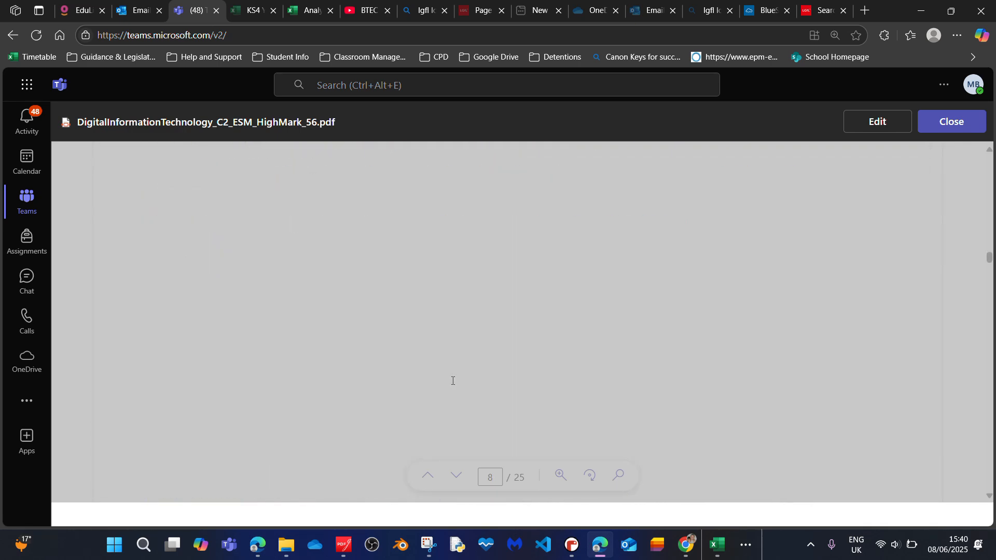
scroll(452, 381, "down", 10)
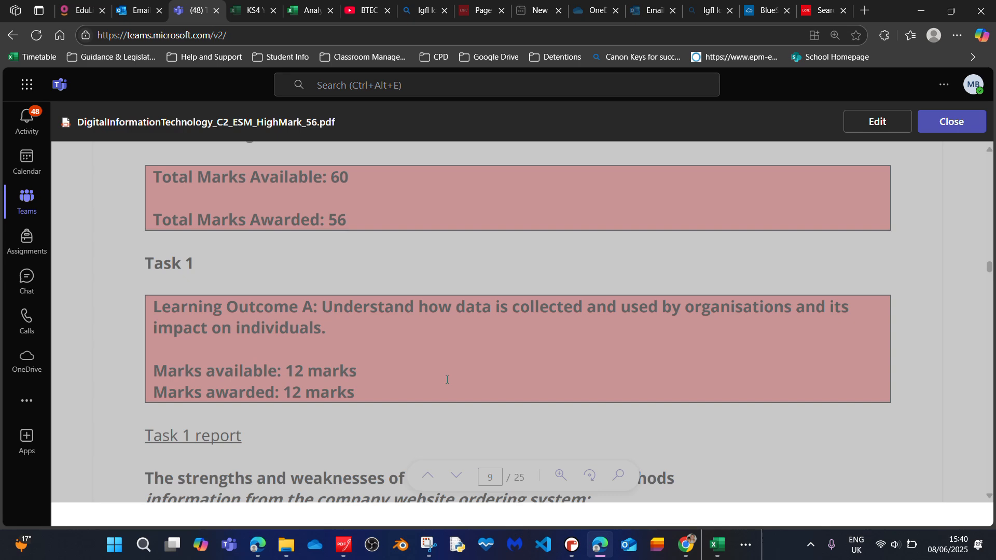
- Examine the learner's Task 1 report on data collection methods and the assessor's comments on it
scroll(508, 332, "down", 4)
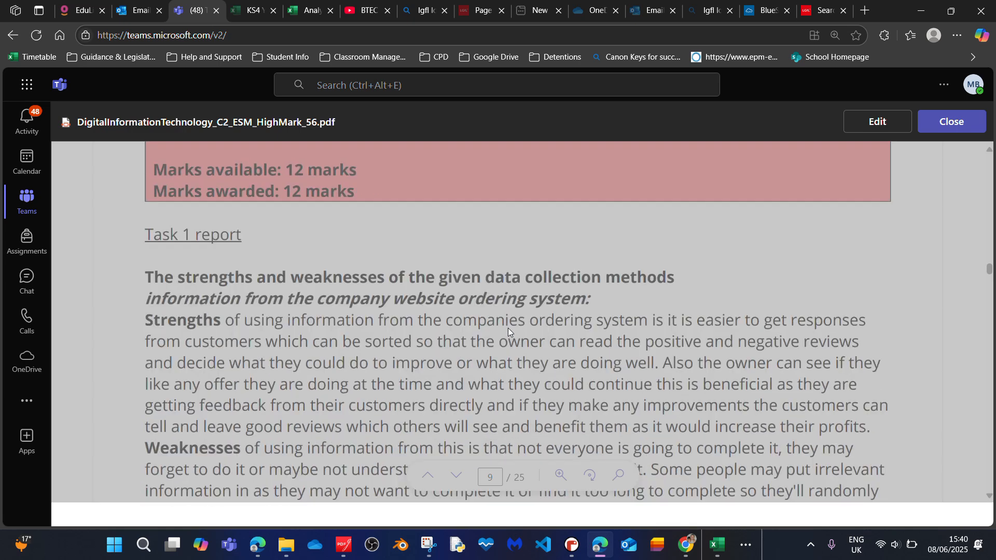
scroll(499, 374, "down", 3)
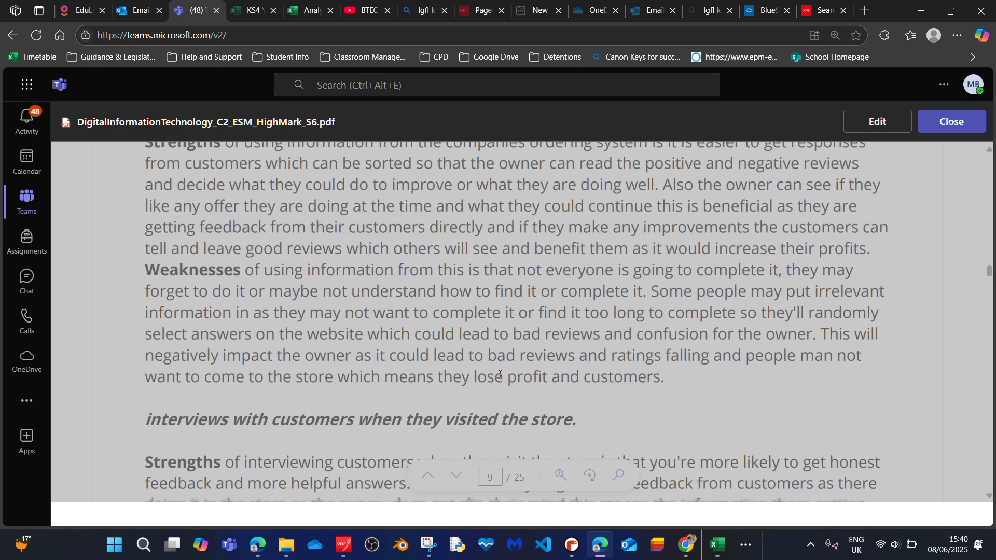
scroll(499, 374, "up", 4)
scroll(499, 375, "down", 2)
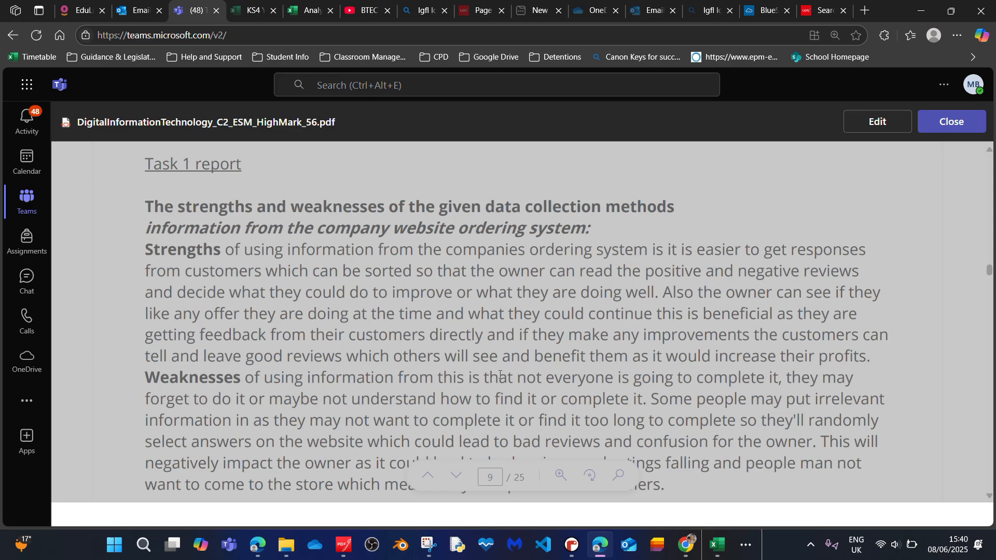
scroll(500, 375, "down", 2)
scroll(499, 374, "down", 20)
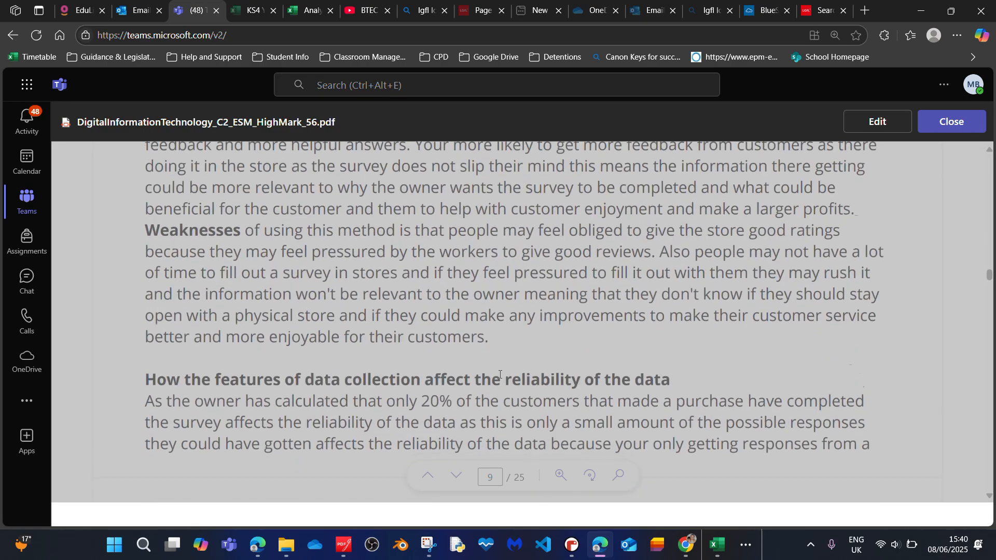
scroll(499, 374, "down", 20)
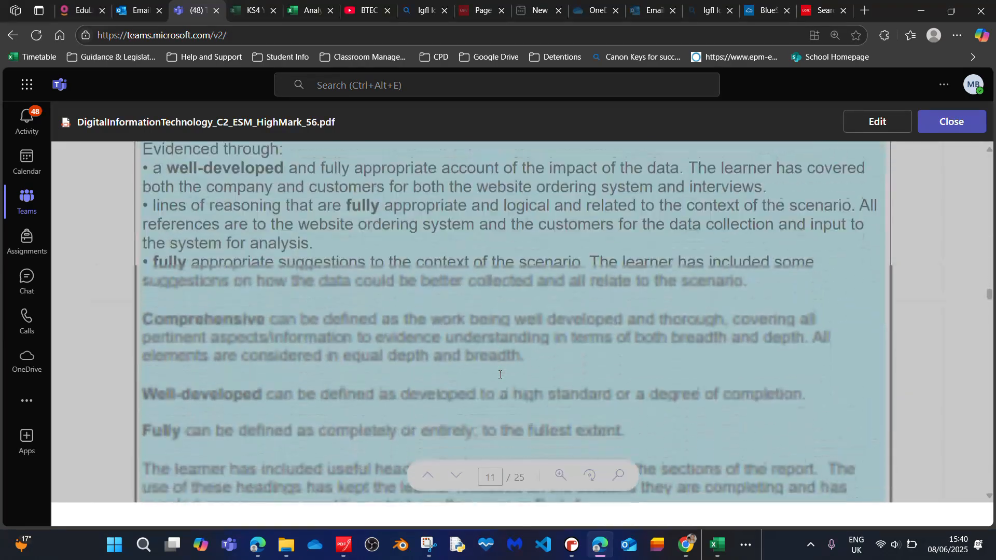
scroll(499, 374, "down", 20)
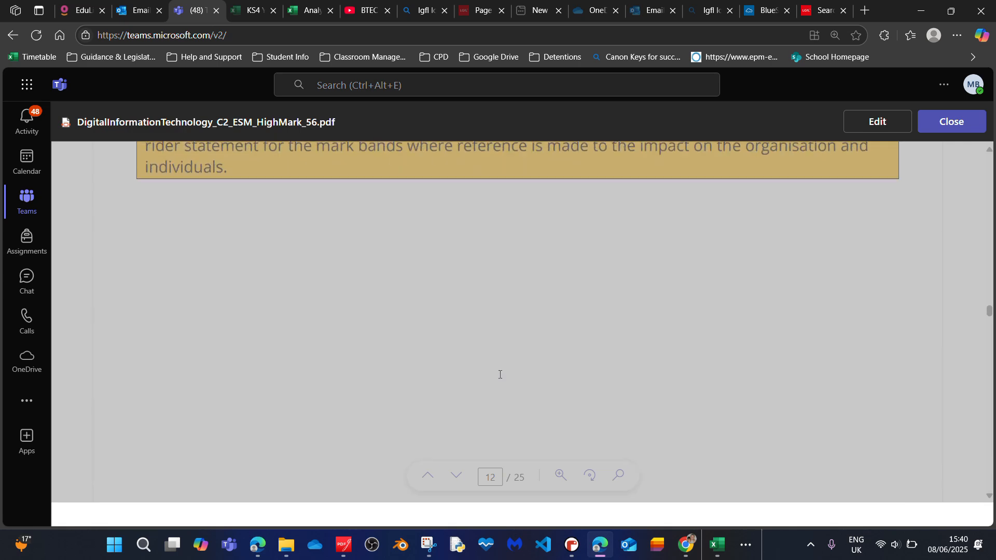
- Examine the marked Task 2a work and highlight the instruction about the Discount table and the column after Book price
scroll(499, 374, "down", 3)
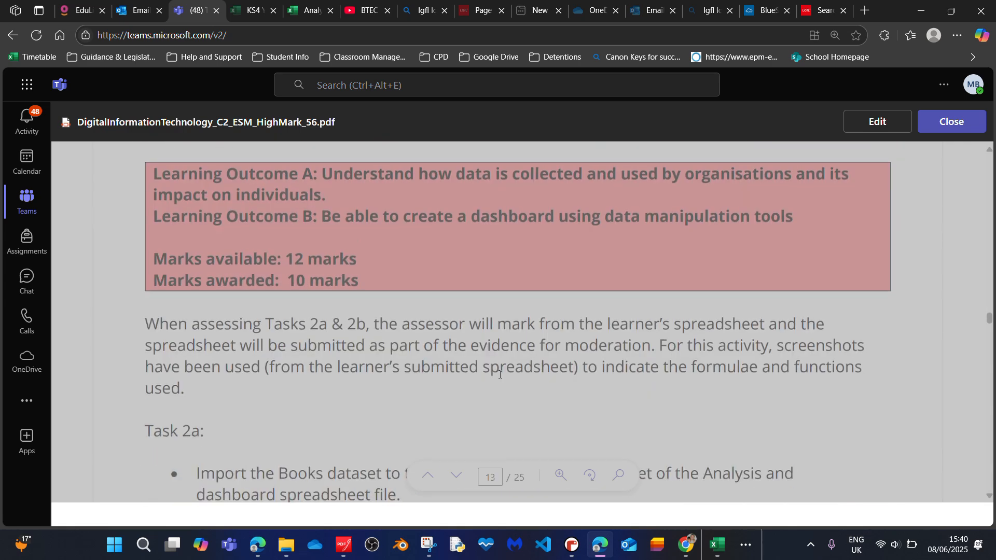
scroll(500, 375, "down", 4)
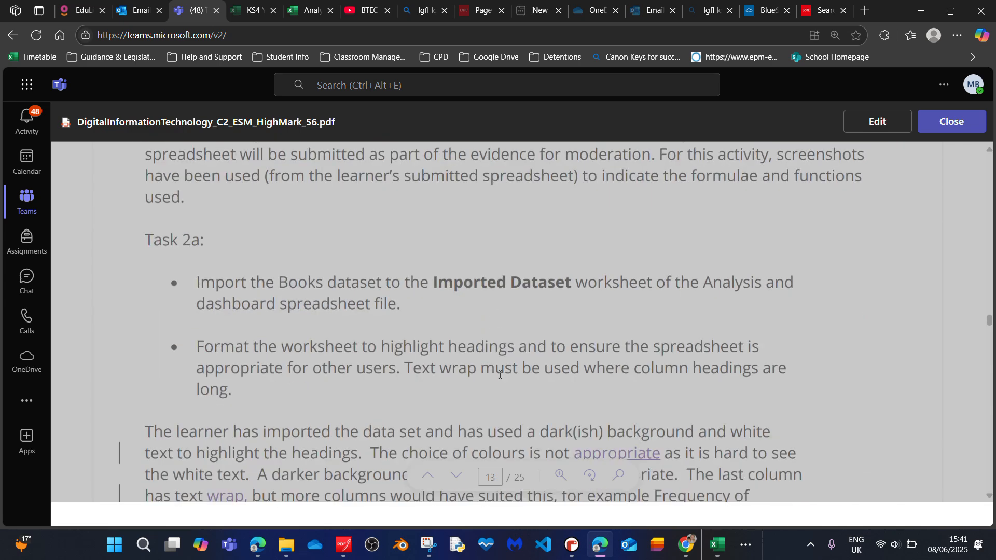
scroll(499, 375, "down", 9)
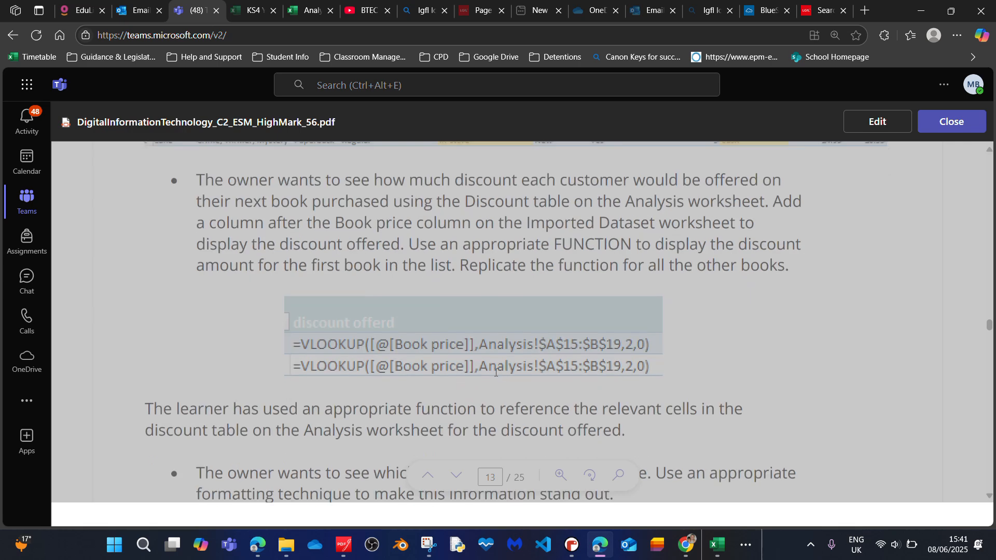
scroll(335, 283, "up", 6)
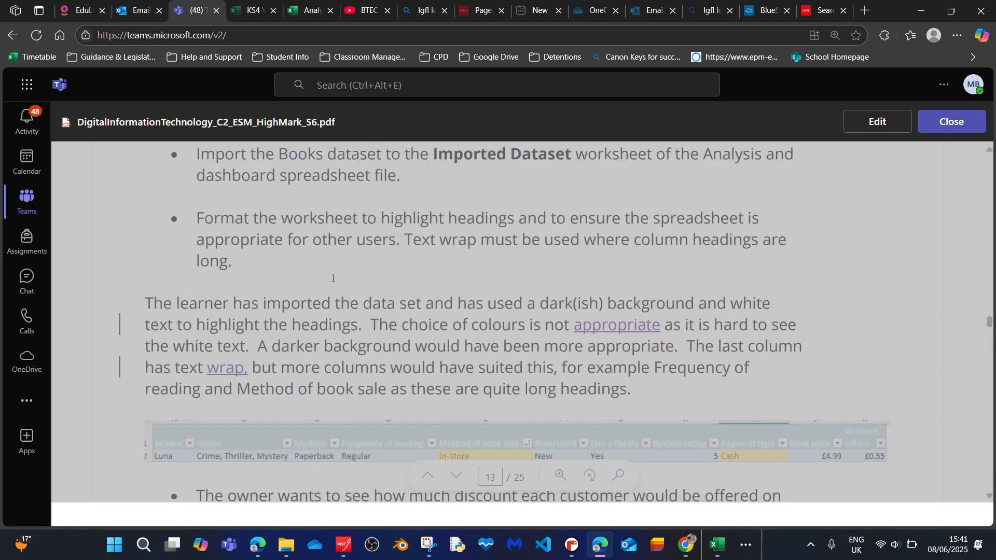
scroll(464, 346, "down", 3)
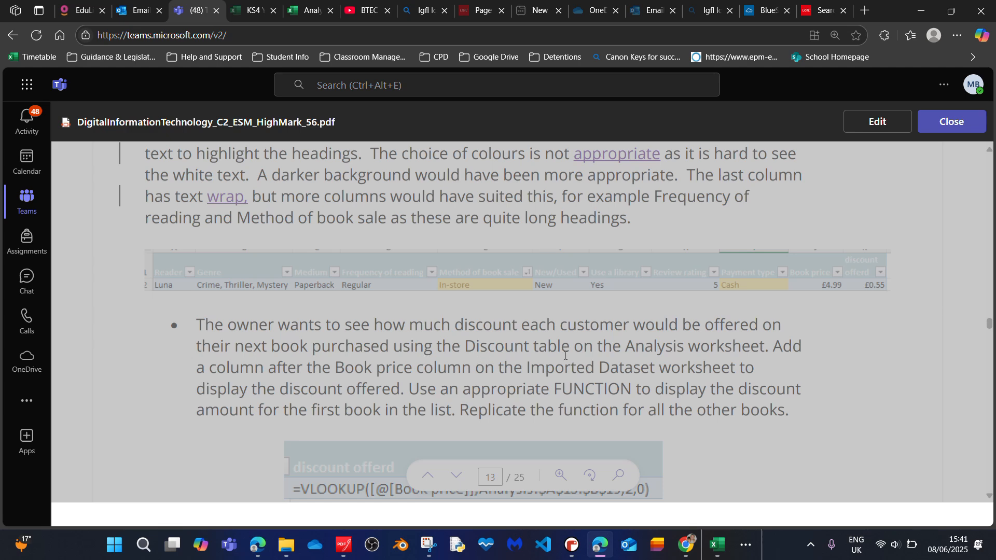
left_click_drag(565, 356, 477, 346)
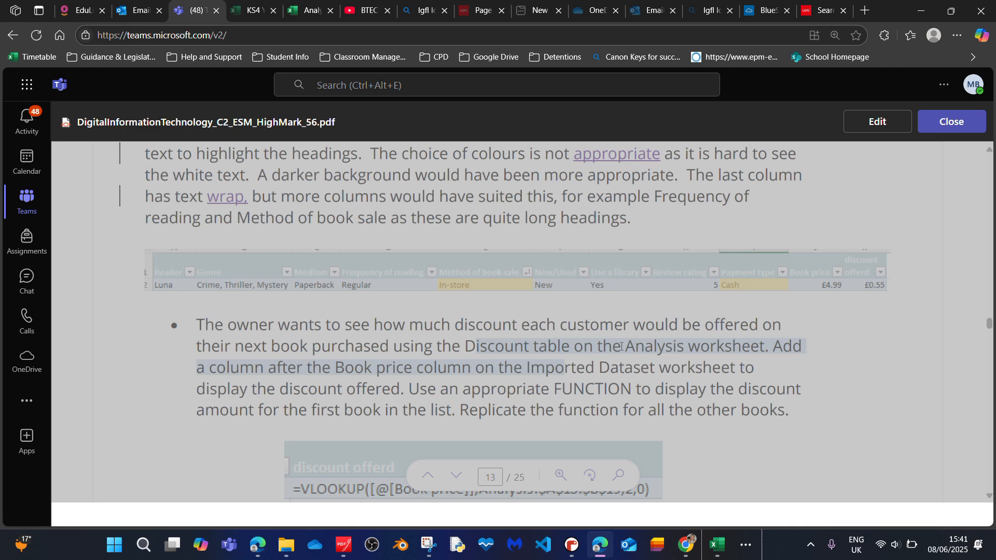
- Switch to the Analysis and dashboard Books workbook in Excel, locate the Discount table on the Analysis worksheet, and return to the PDF
left_click(717, 545)
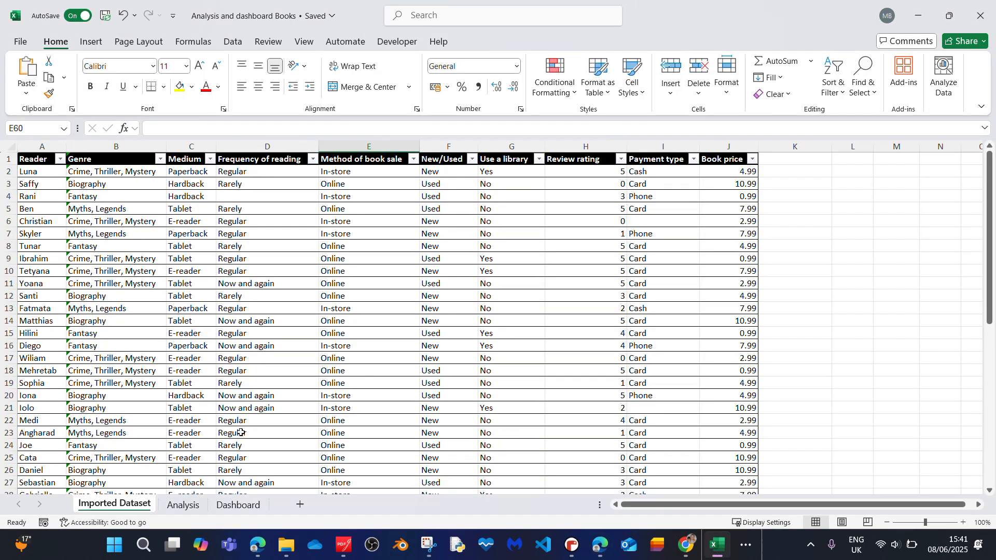
left_click(183, 505)
left_click(119, 358)
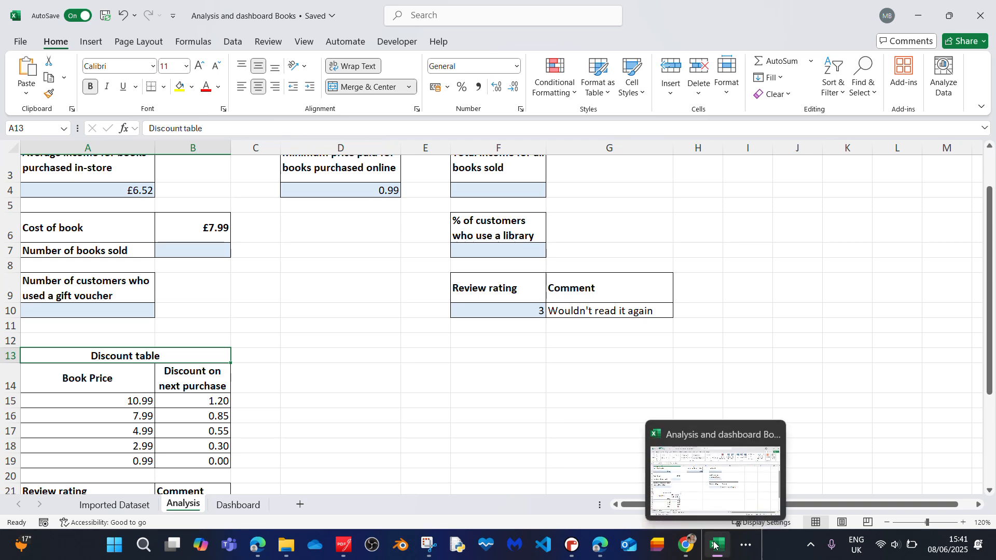
left_click(605, 549)
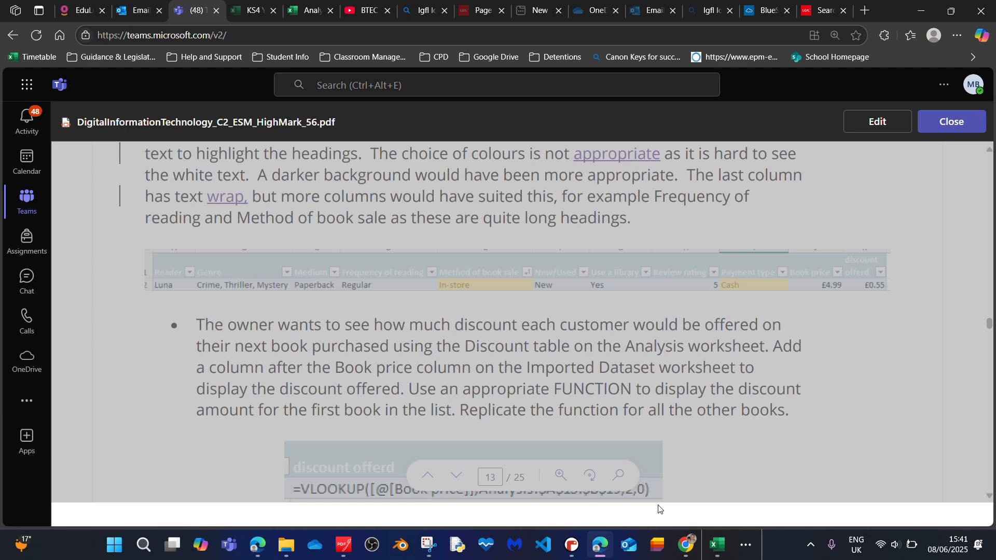
- In the Excel workbook, add the heading "Discount Offered" in cell K1 of the Imported Dataset worksheet, after the Book price column
left_click(715, 545)
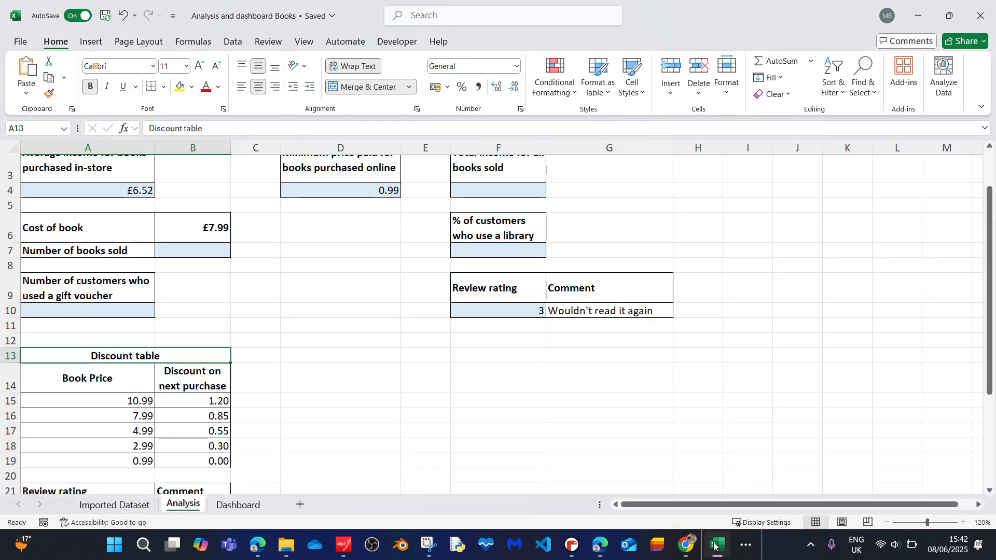
left_click(118, 506)
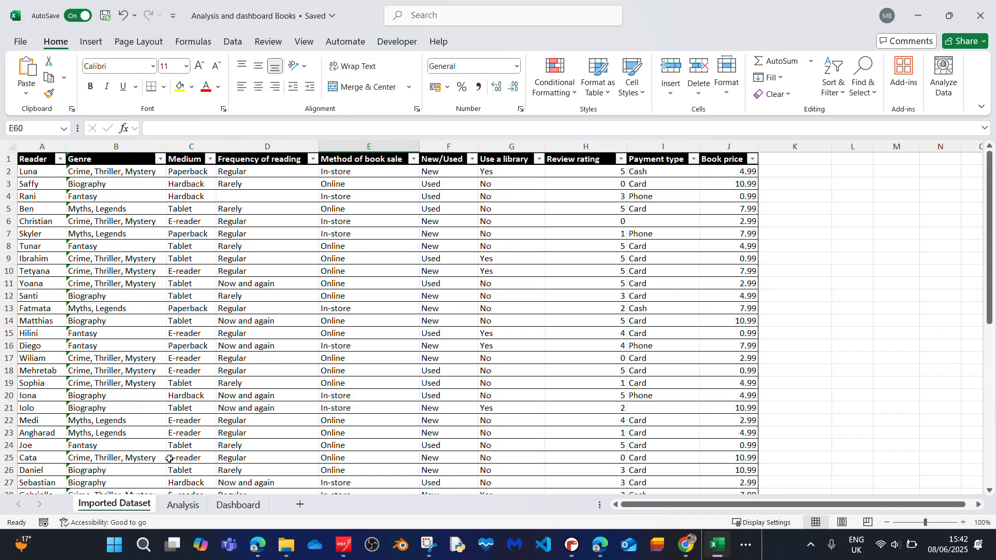
left_click(787, 157)
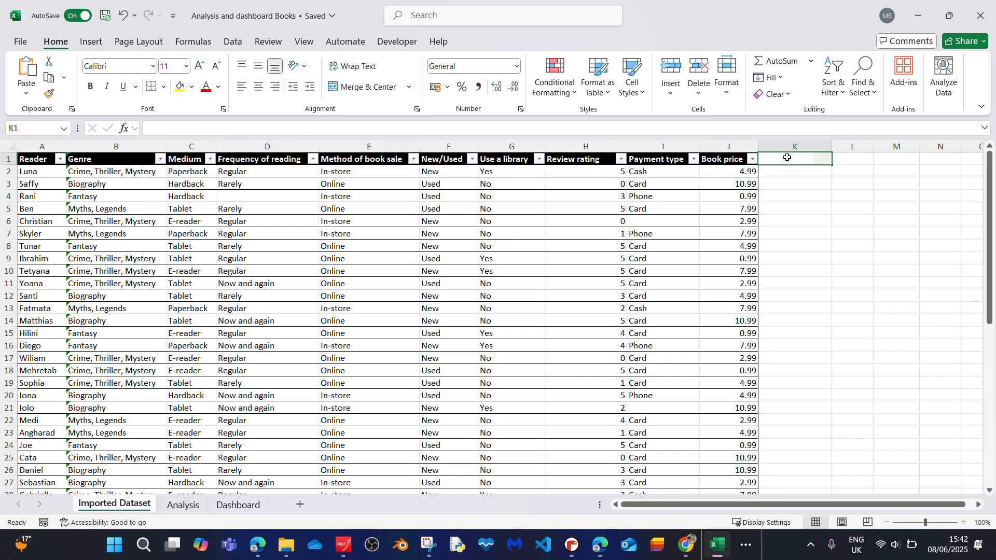
type("Discount Offered")
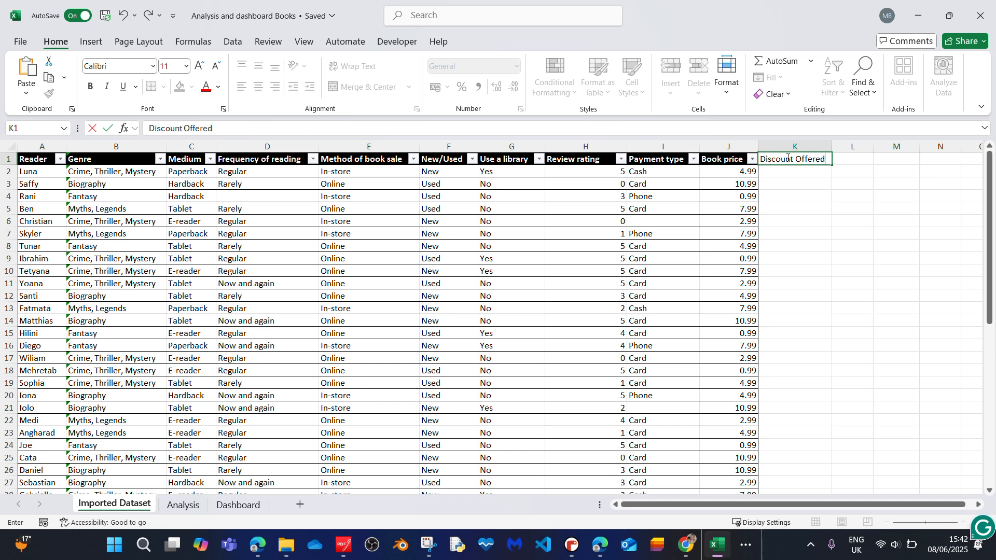
key("Return")
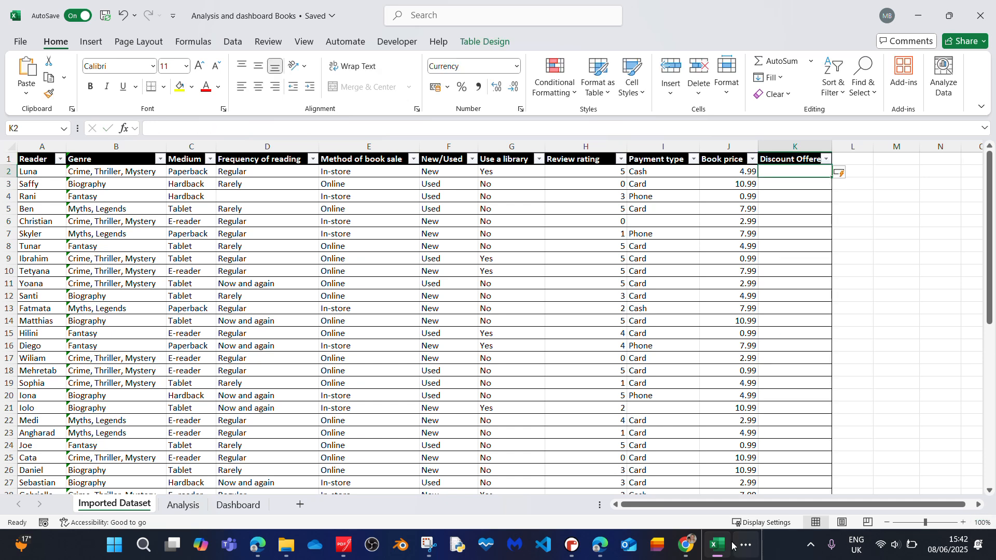
- Switch back to the PDF in the browser and examine the discount function requirement and the learner's example formula
left_click(598, 545)
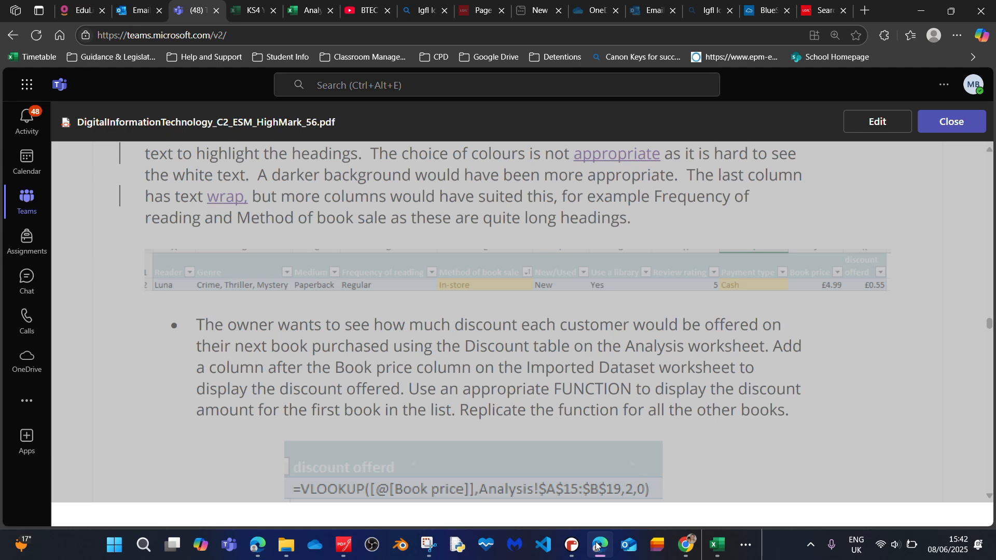
scroll(507, 373, "down", 2)
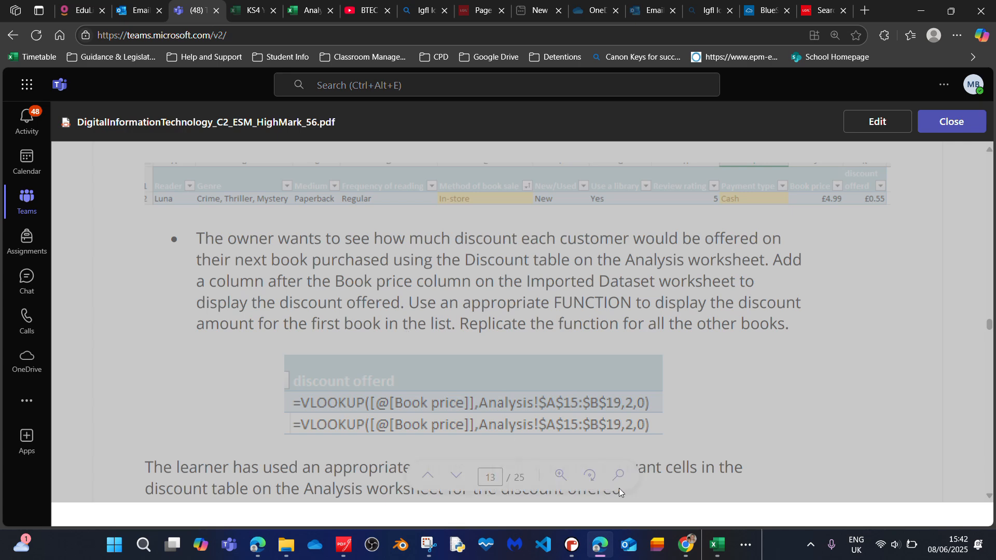
- Switch to the Excel workbook and start a VLOOKUP formula in K2 with the row's Book price as the lookup value
left_click(720, 548)
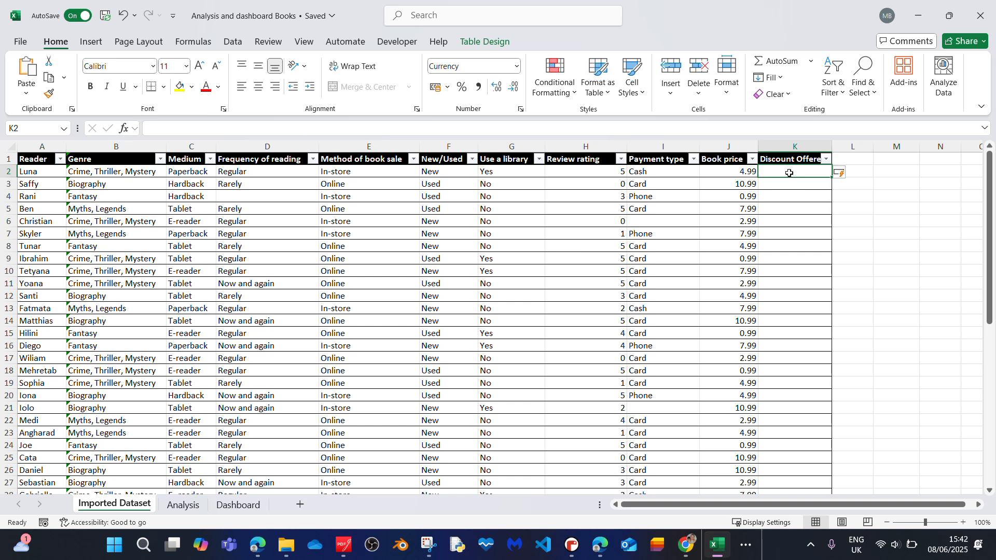
type("=vloo")
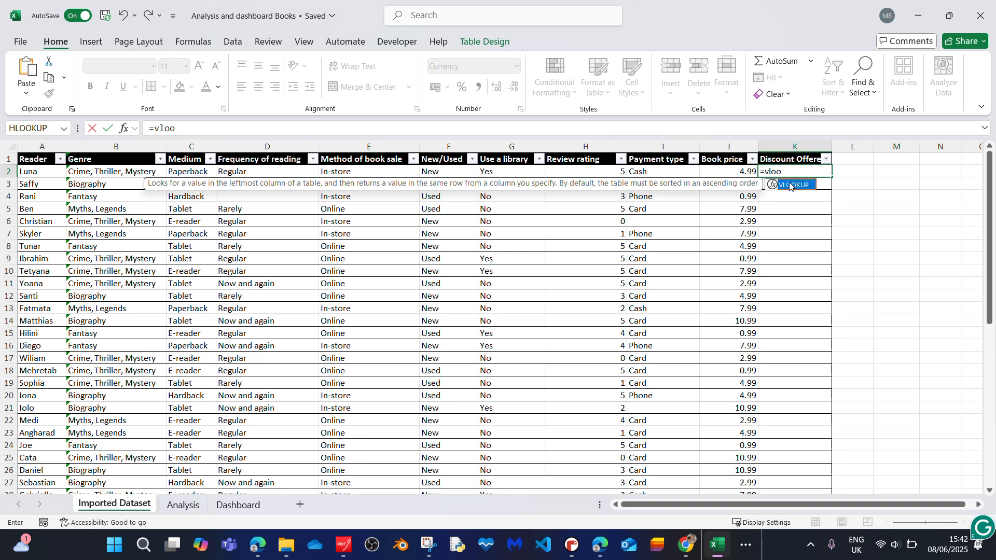
double_click(790, 185)
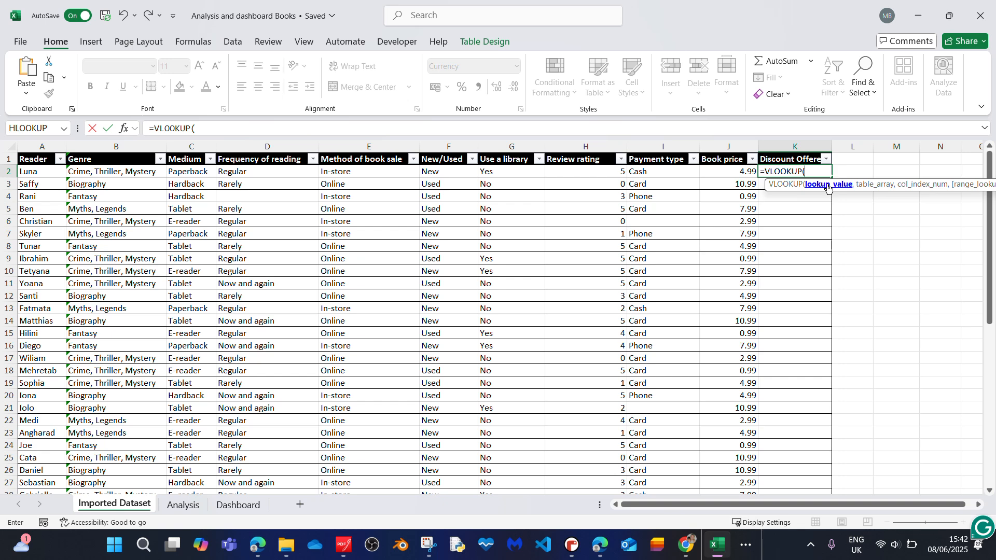
left_click(745, 172)
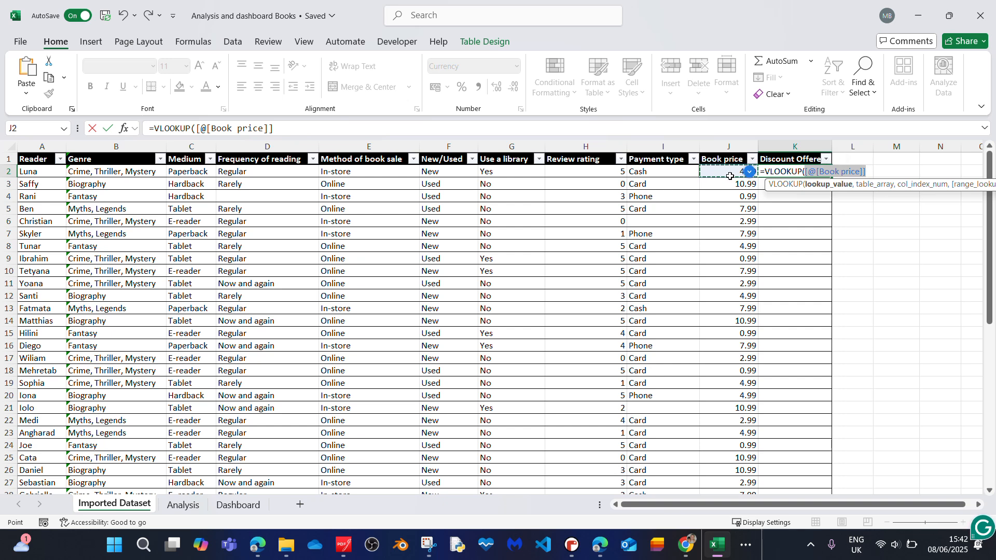
type(",")
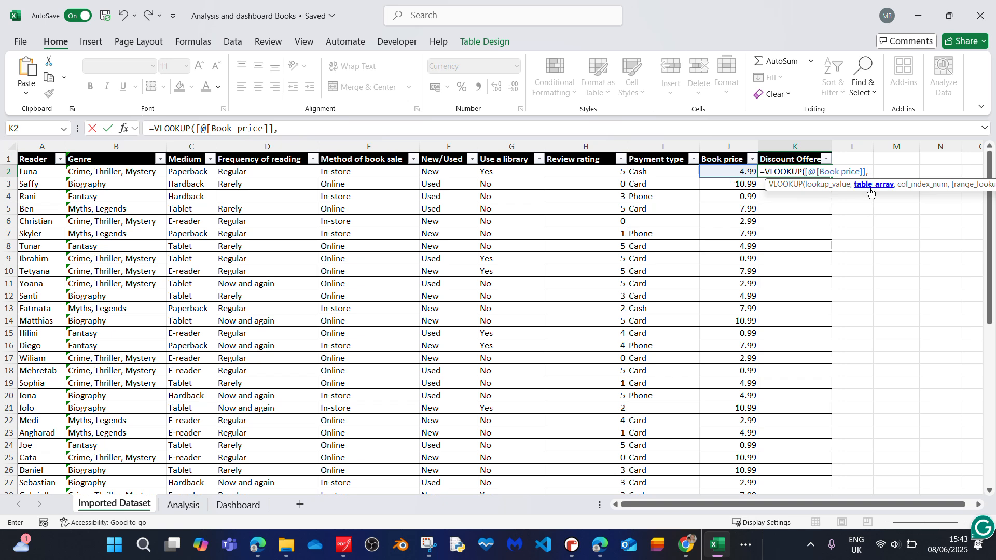
- Set the lookup's table array to the Discount table values in A15:B19 on the Analysis worksheet
left_click(180, 508)
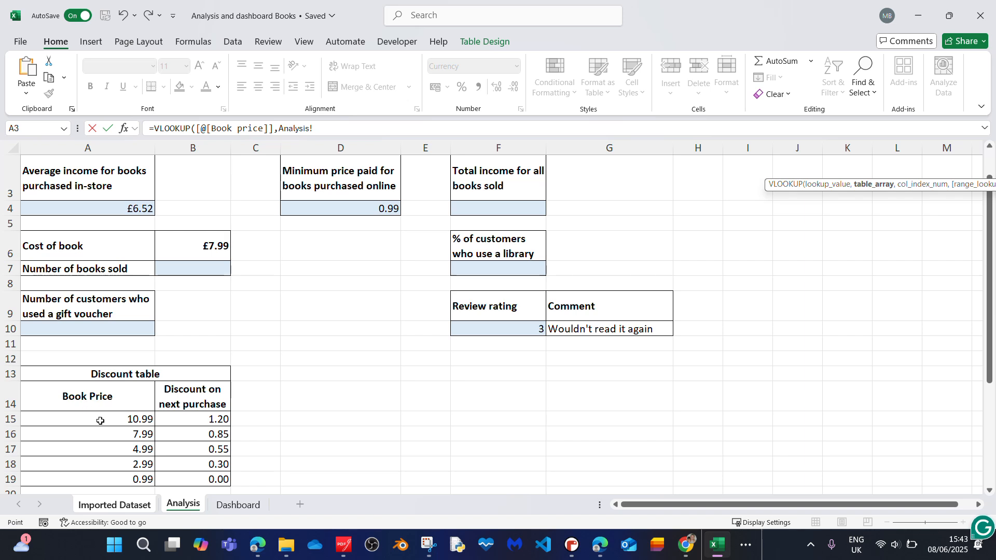
scroll(94, 415, "down", 1)
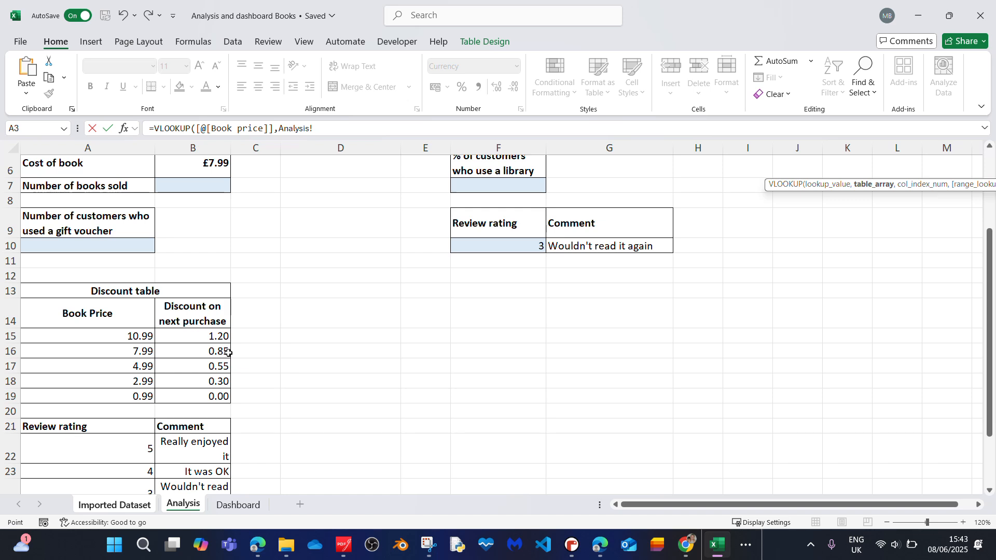
left_click(33, 339)
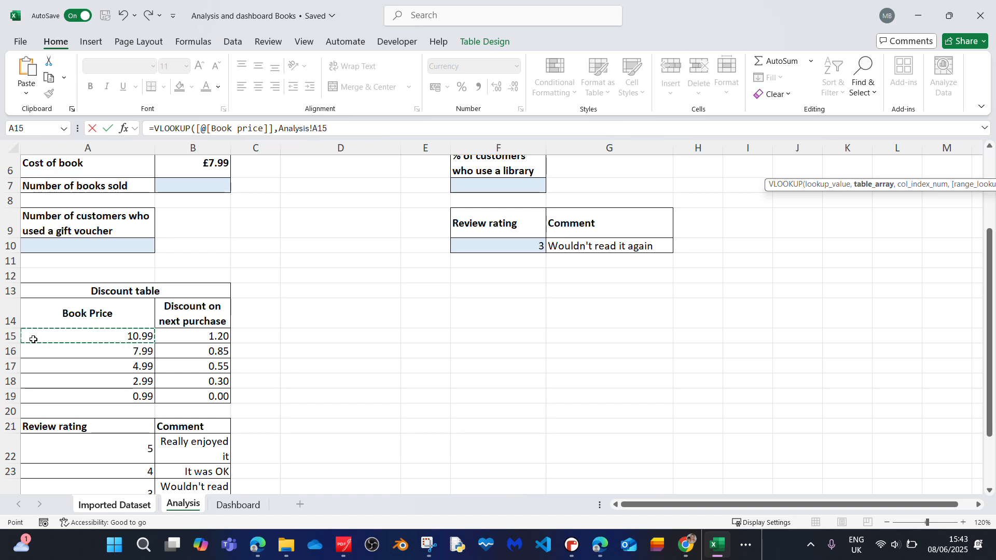
left_click_drag(81, 342, 209, 396)
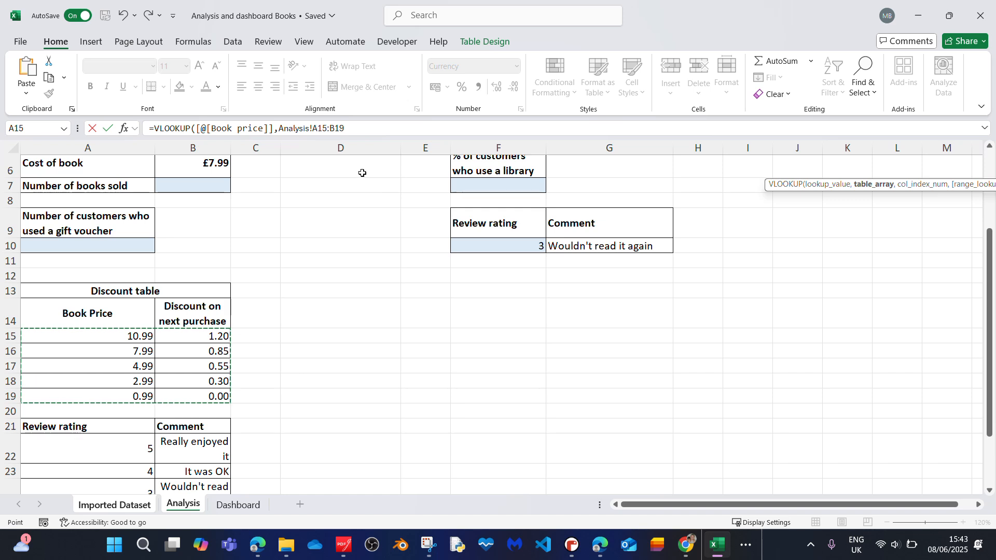
type(",")
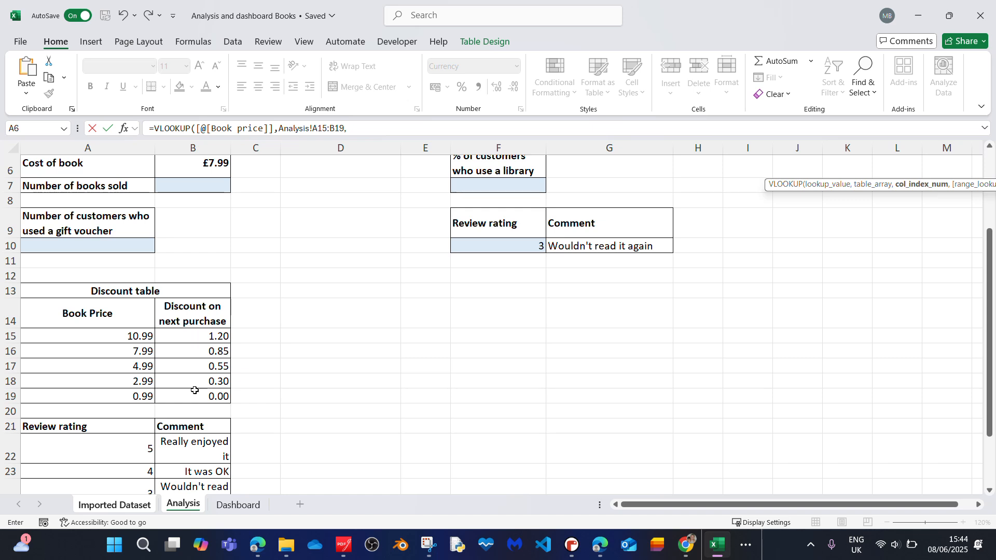
- Finish the VLOOKUP with column index 2 and 0 for an exact match, and enter the formula
type("2,")
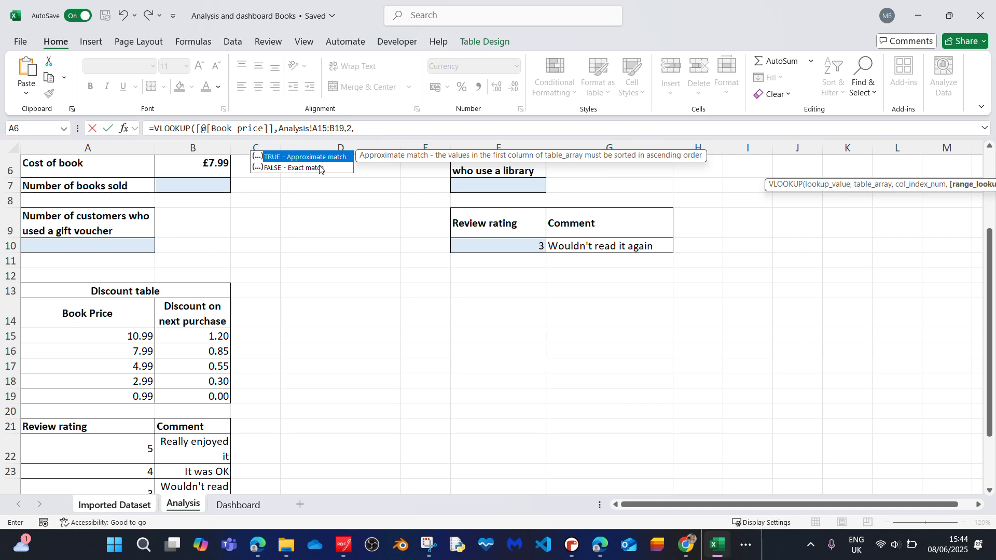
type("0)")
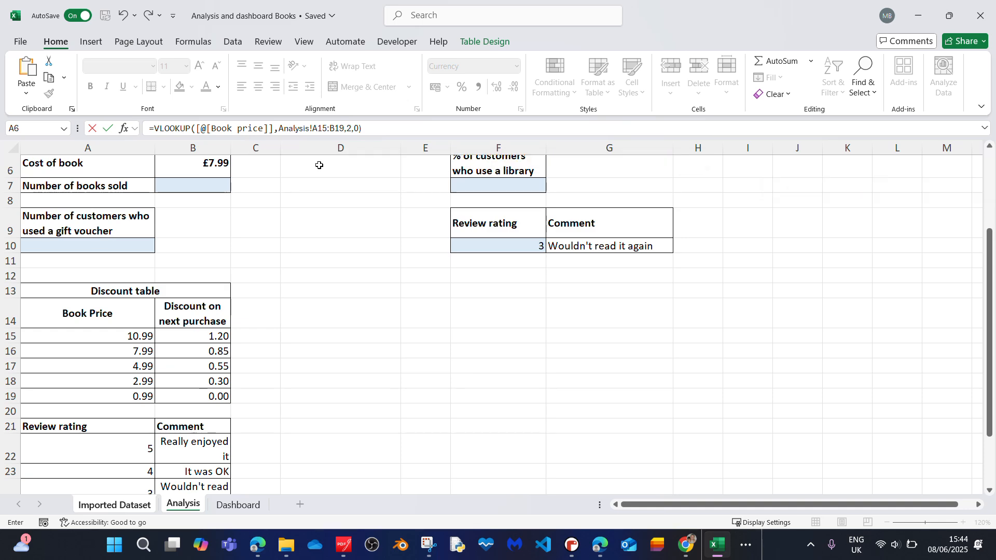
key("Return")
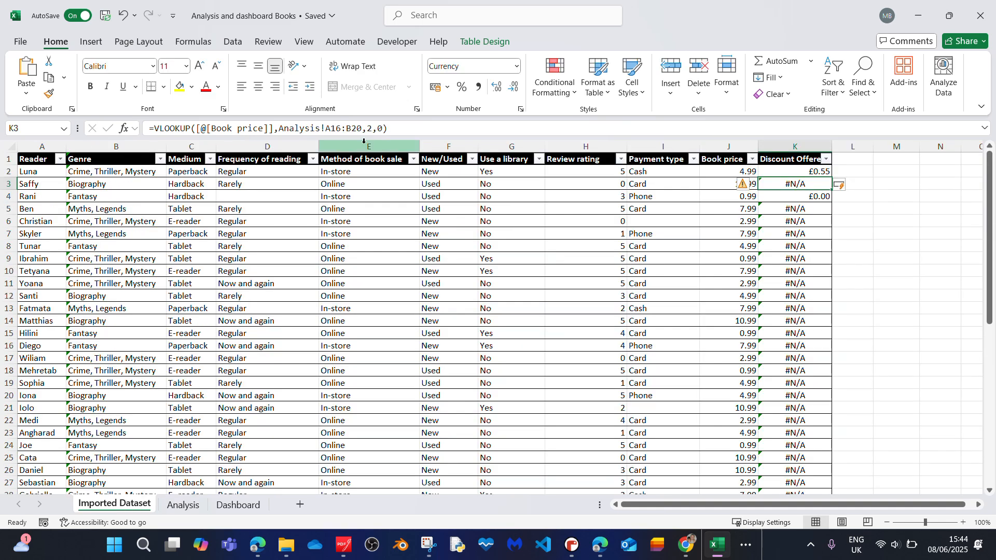
- Compare the table ranges in the Discount Offered formulas in K2 to K5, and mark K5's range A18:B22 on the Analysis worksheet
left_click(808, 173)
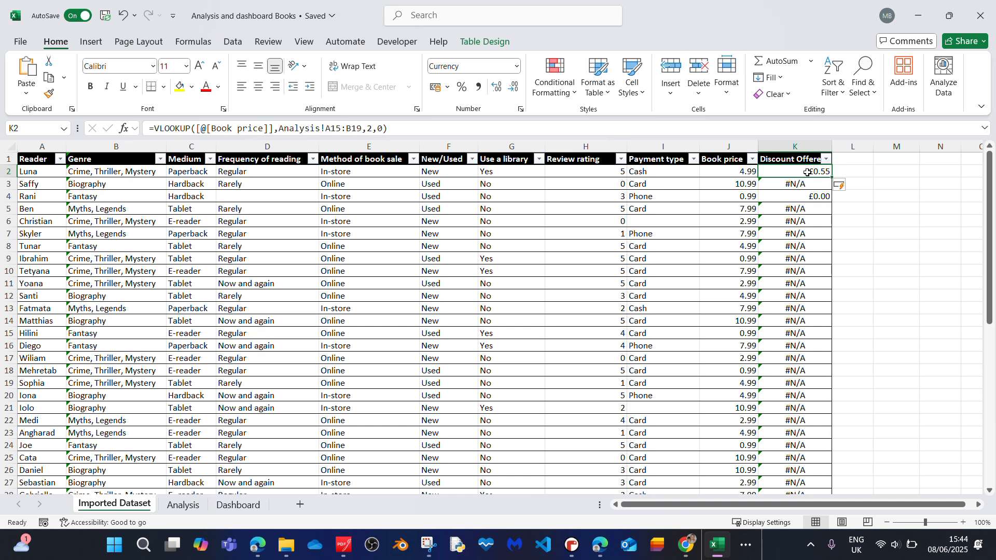
left_click(347, 127)
left_click_drag(326, 128, 363, 127)
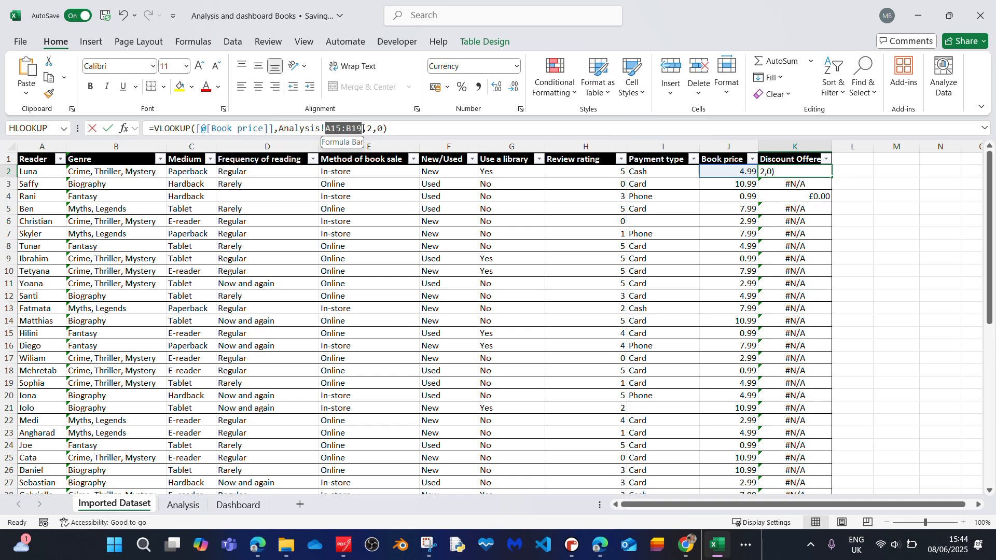
left_click(814, 182)
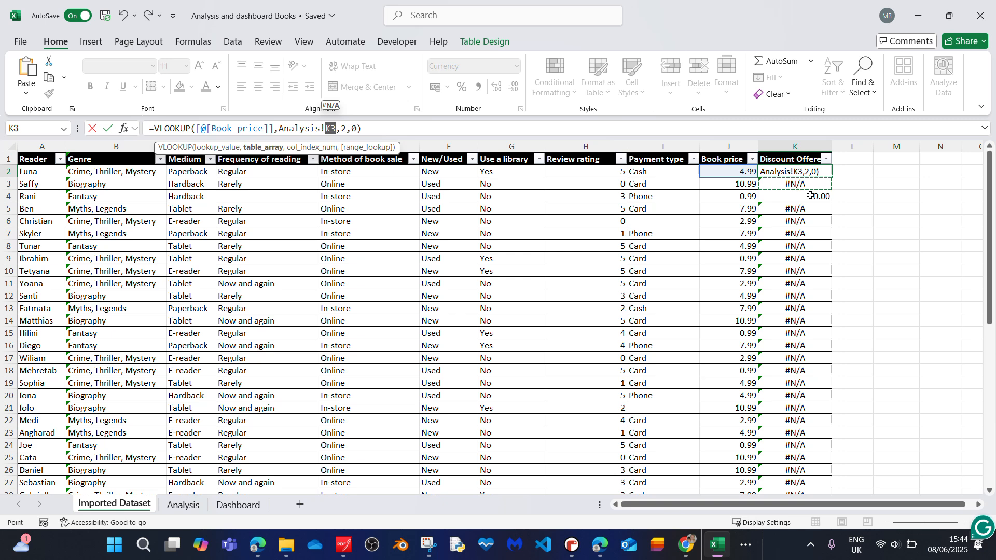
key("Escape")
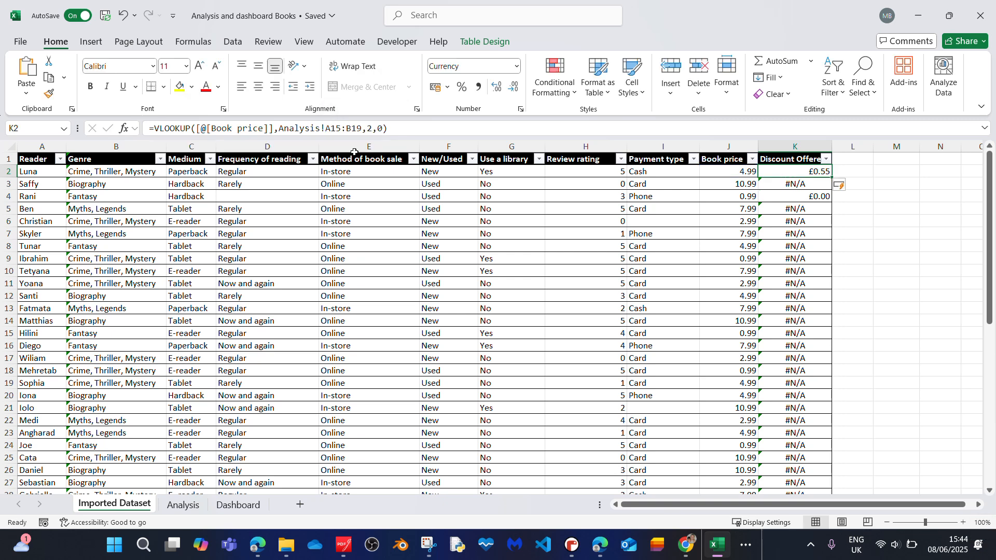
left_click(782, 185)
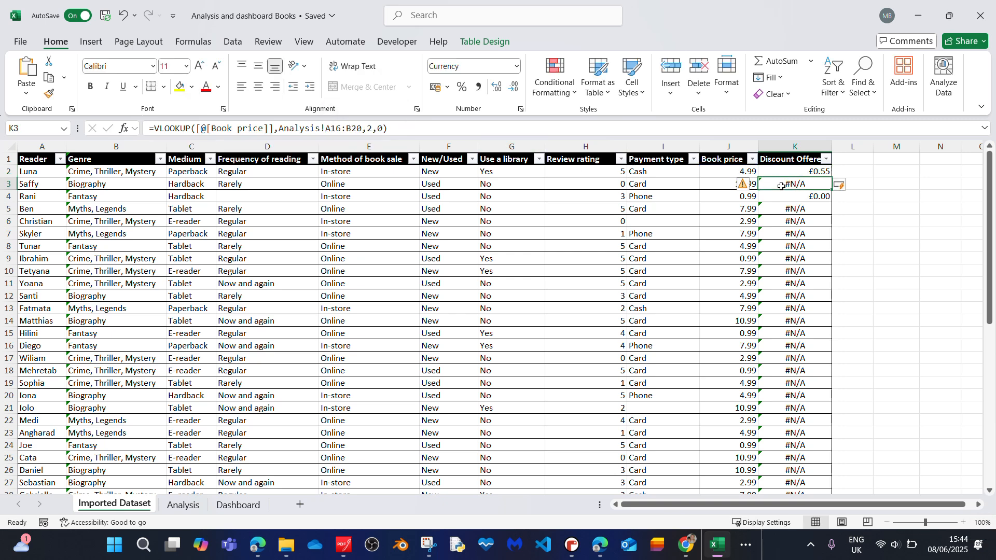
left_click(785, 197)
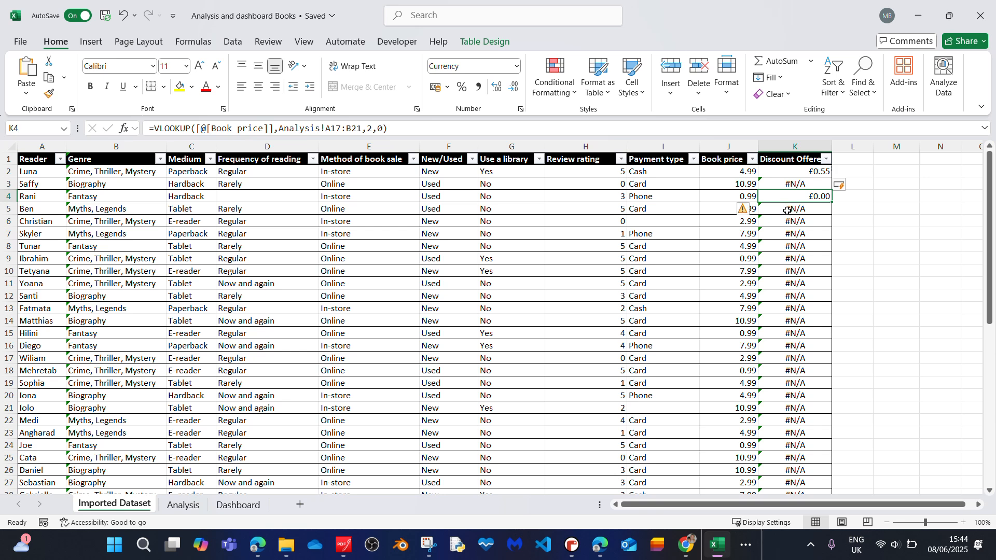
left_click(788, 211)
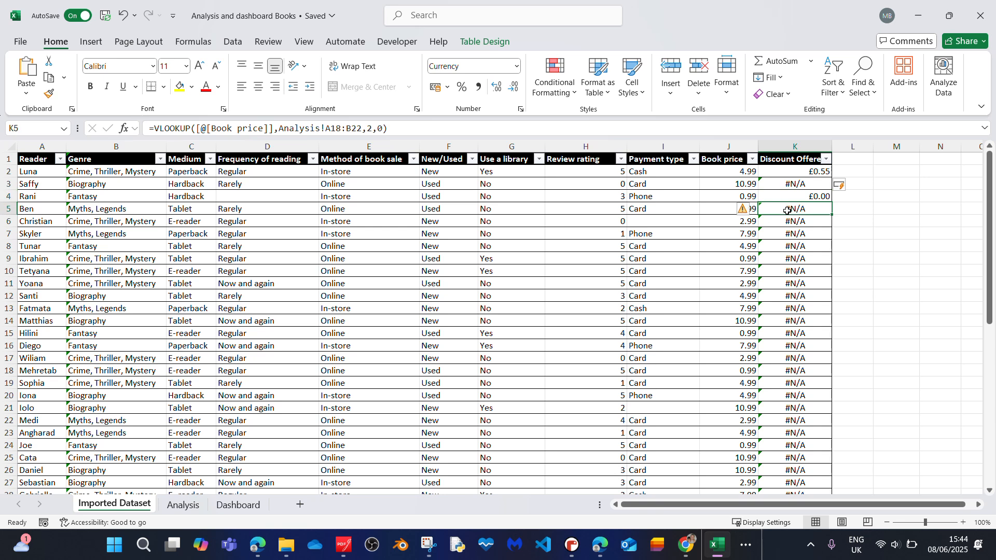
left_click(177, 505)
left_click_drag(27, 381, 212, 450)
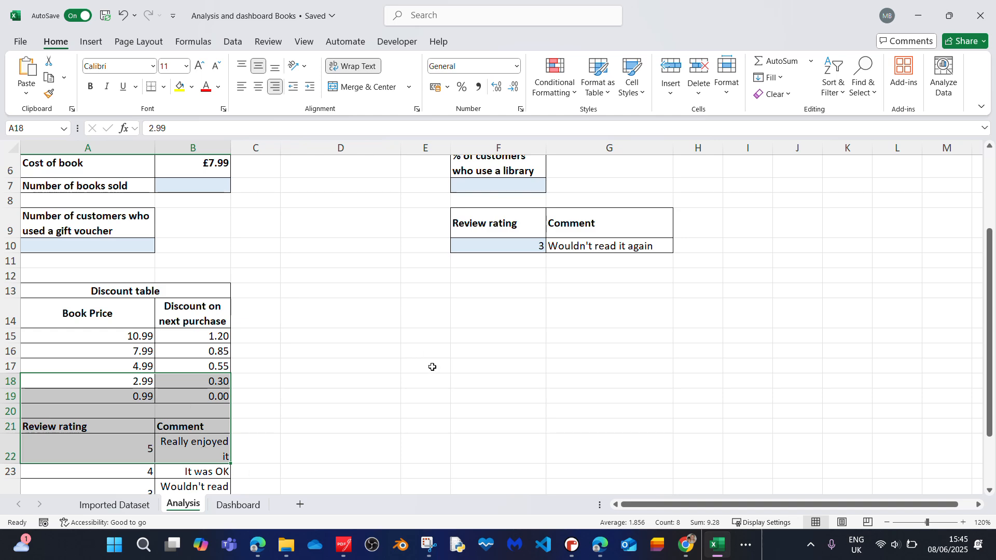
- In K2 of the Imported Dataset worksheet, make the VLOOKUP's table range absolute as Analysis!$A$15:$B$19
left_click(115, 505)
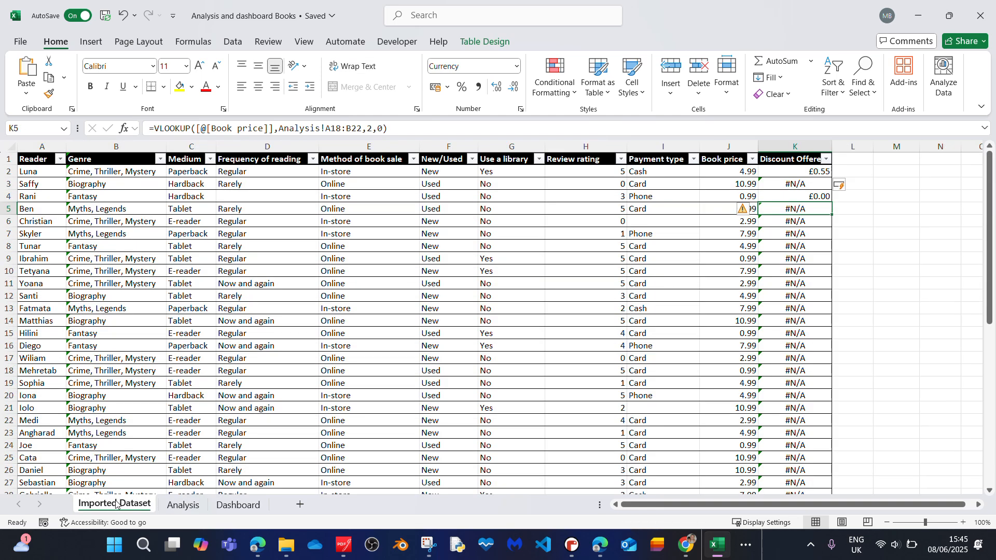
left_click(820, 172)
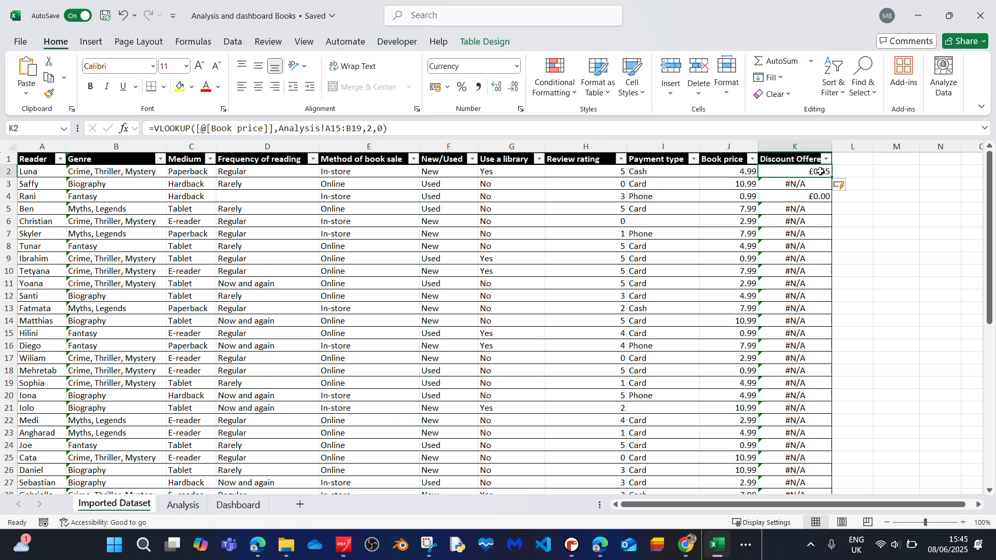
left_click(327, 128)
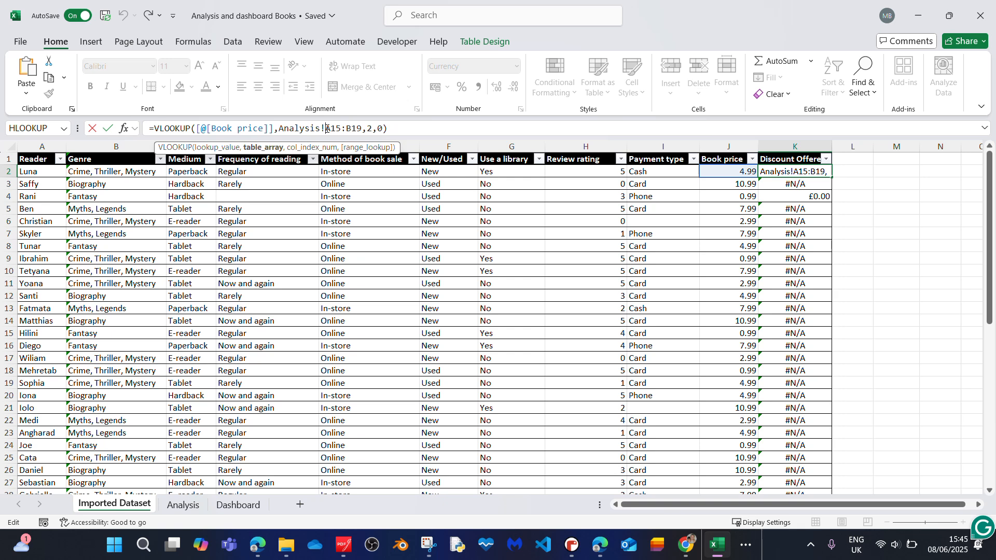
type("$")
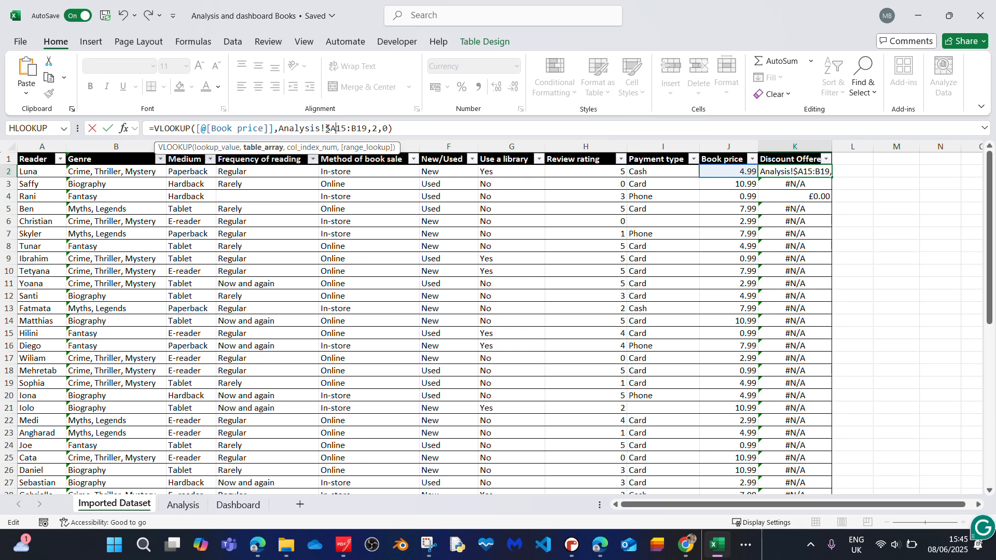
key("Right")
type("$")
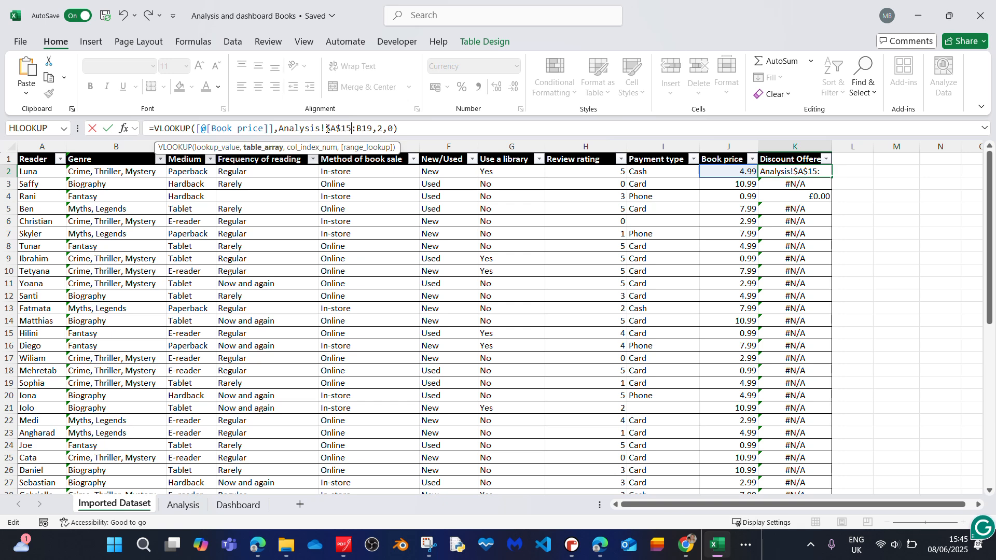
key("Right")
key("Right")
key("Right")
type("$A")
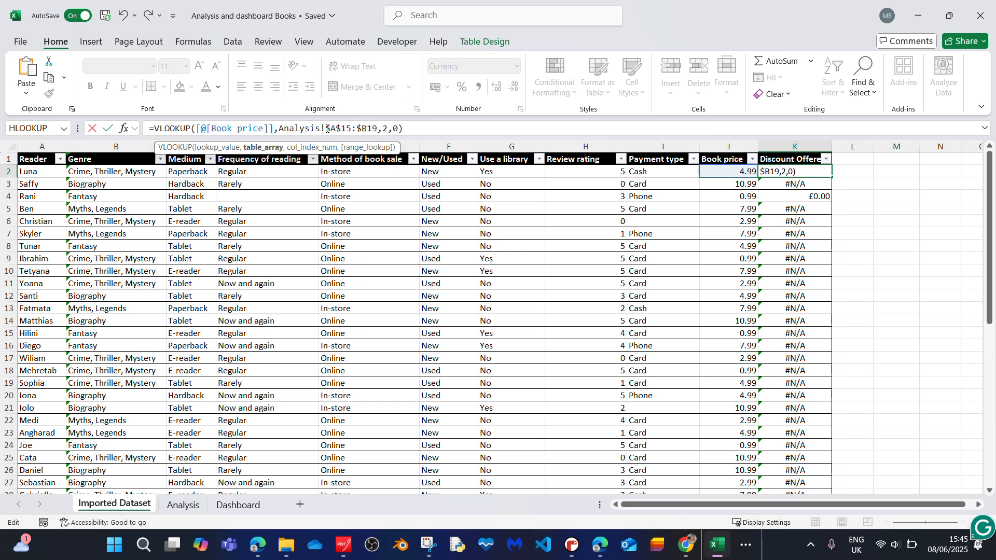
type("$")
key("Return")
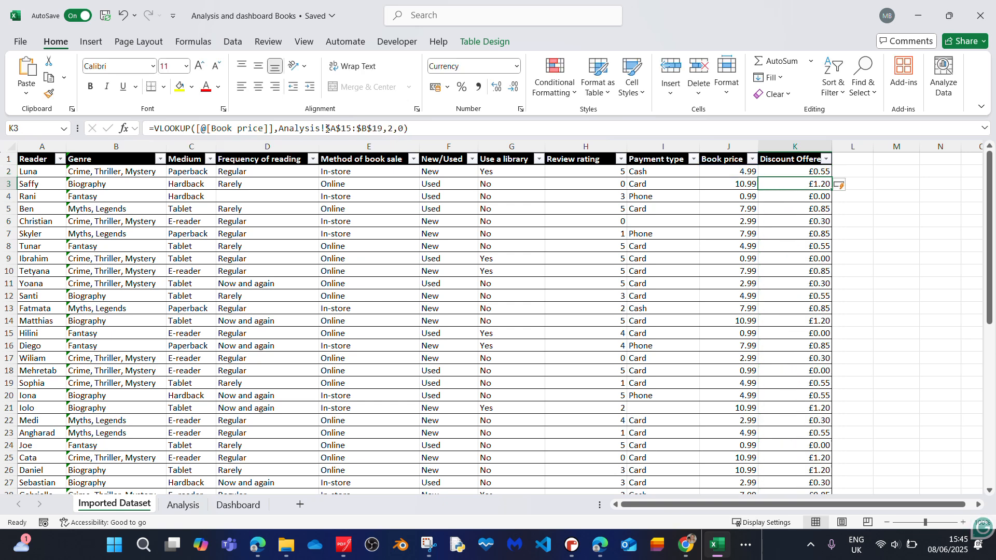
- Check the table range in the Discount Offered formulas in K2, K4, K7, K9 and K11
left_click(818, 173)
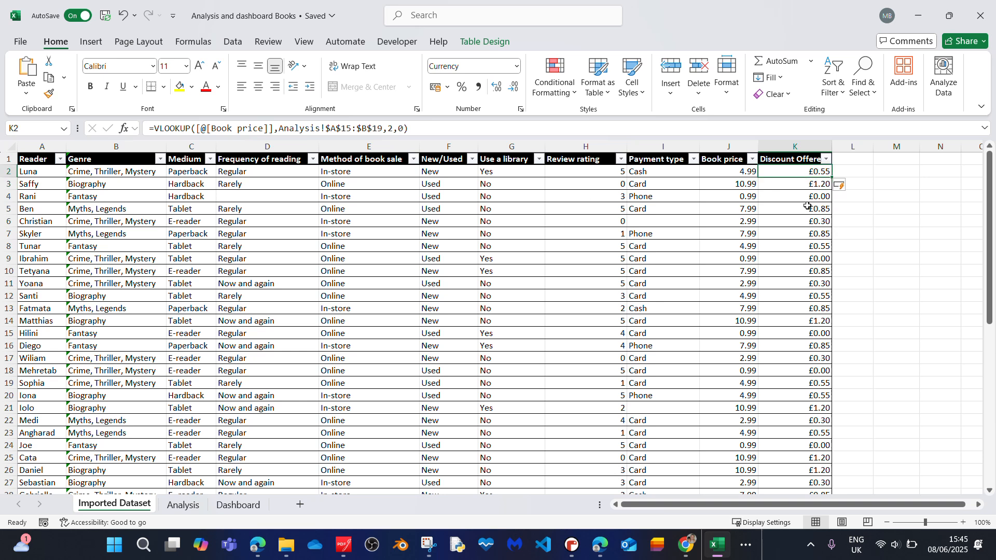
left_click(811, 196)
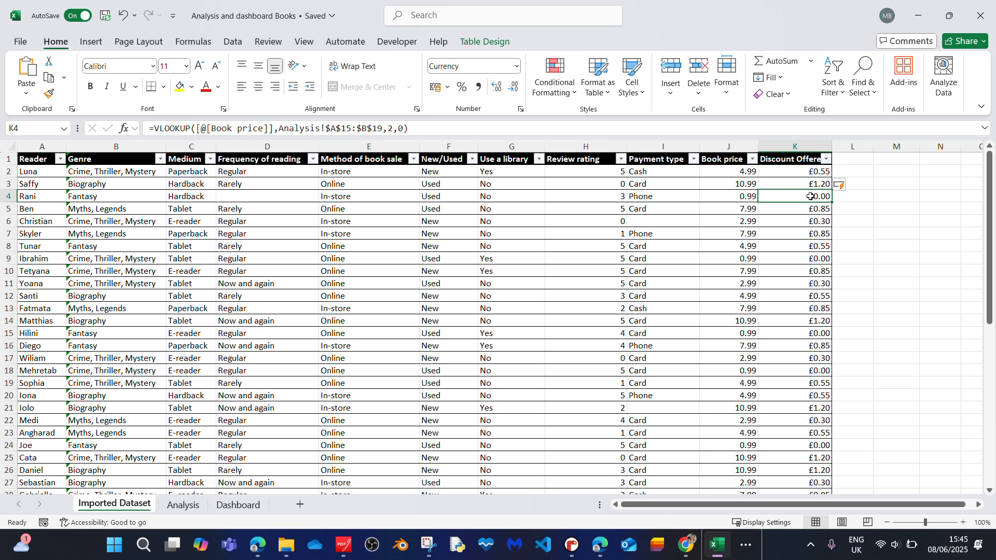
left_click(810, 233)
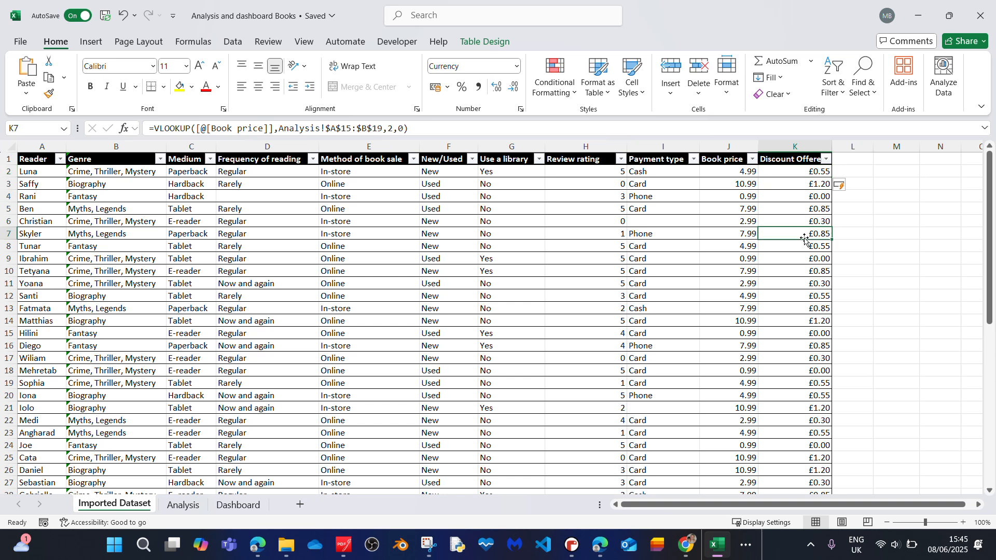
left_click(808, 260)
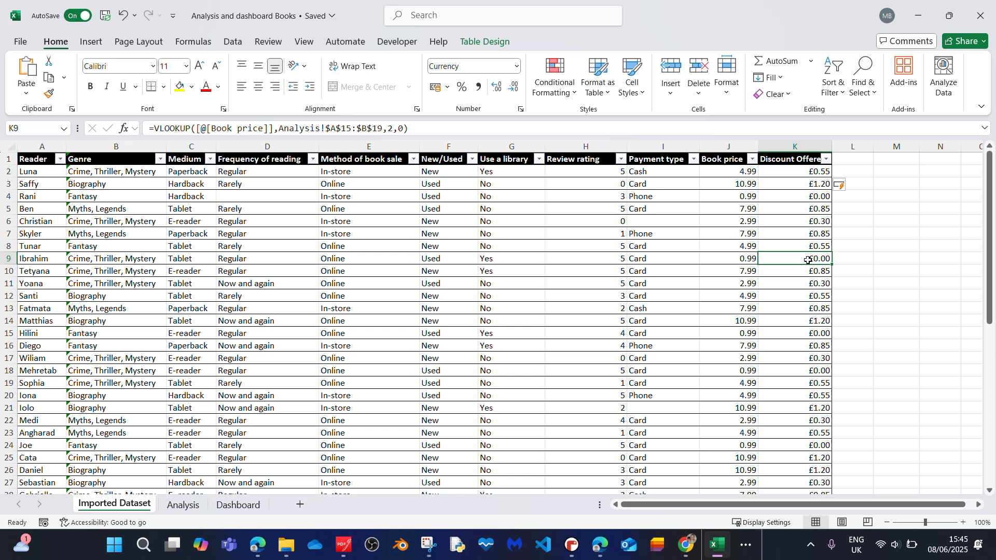
left_click(808, 288)
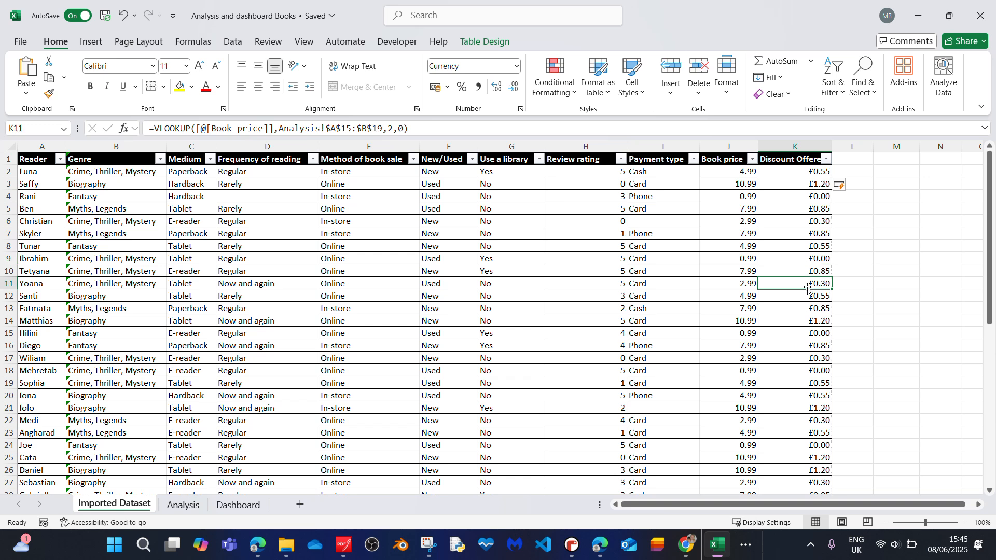